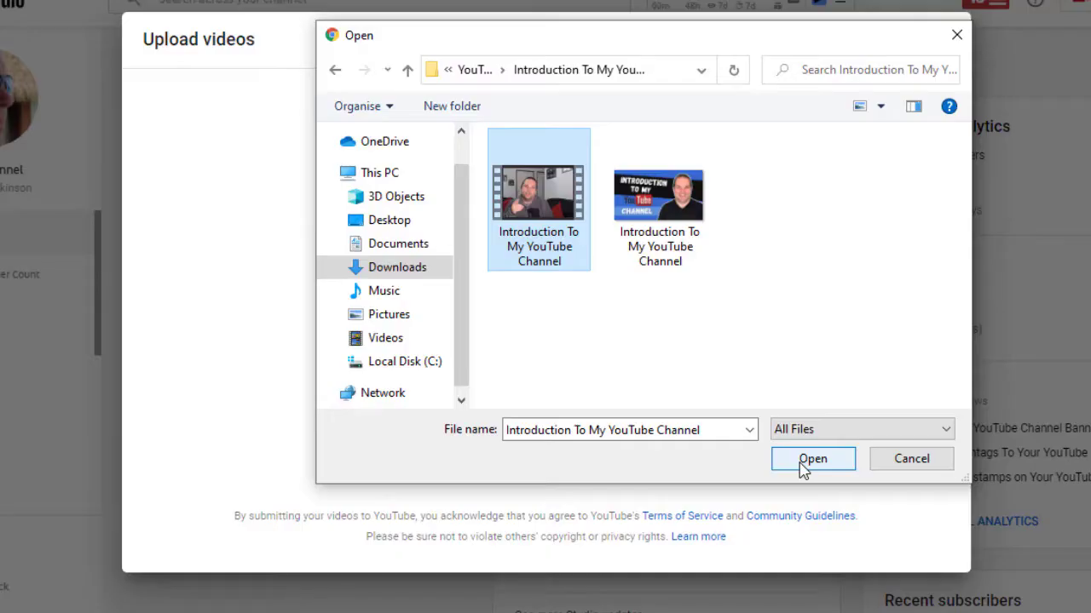
Choose the 'Introduction To My YouTube Channel' video file to upload
click(801, 466)
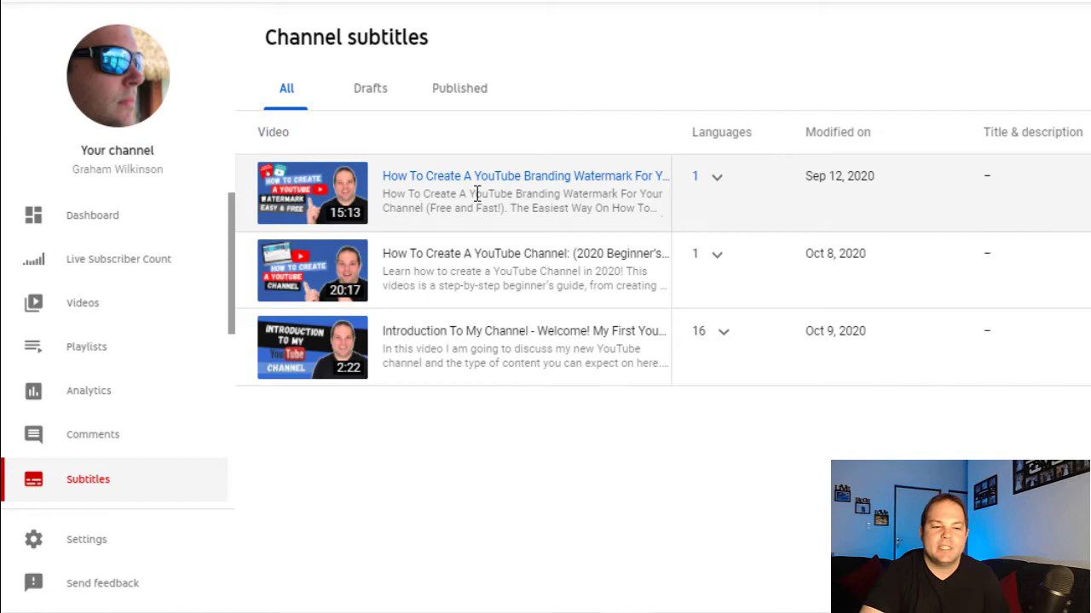
Expand the first video's subtitle languages, then filter the channel subtitles by Drafts and Published
click(717, 181)
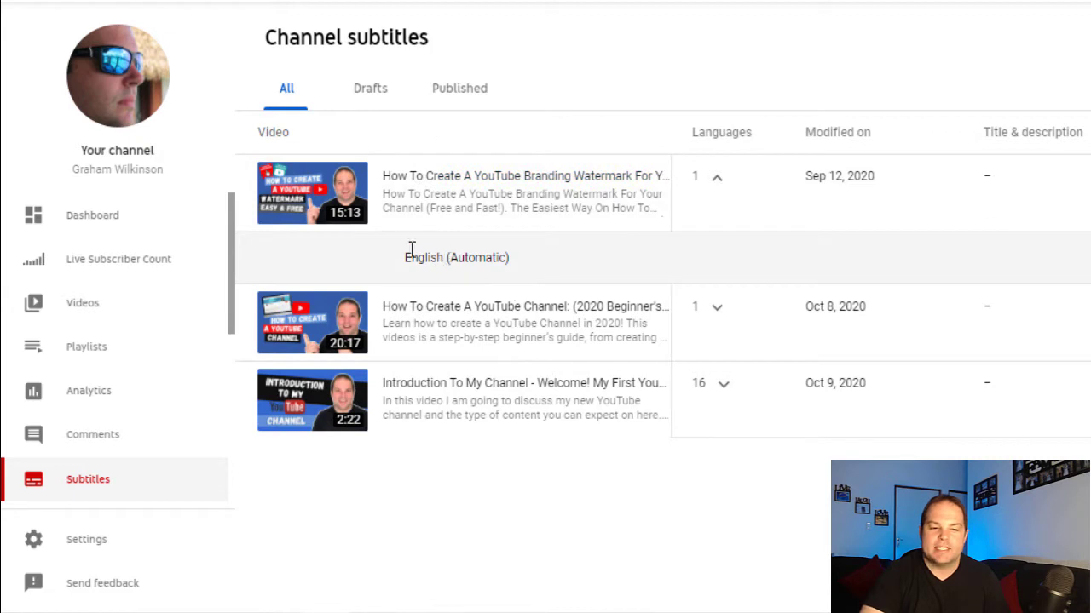
triple_click(501, 256)
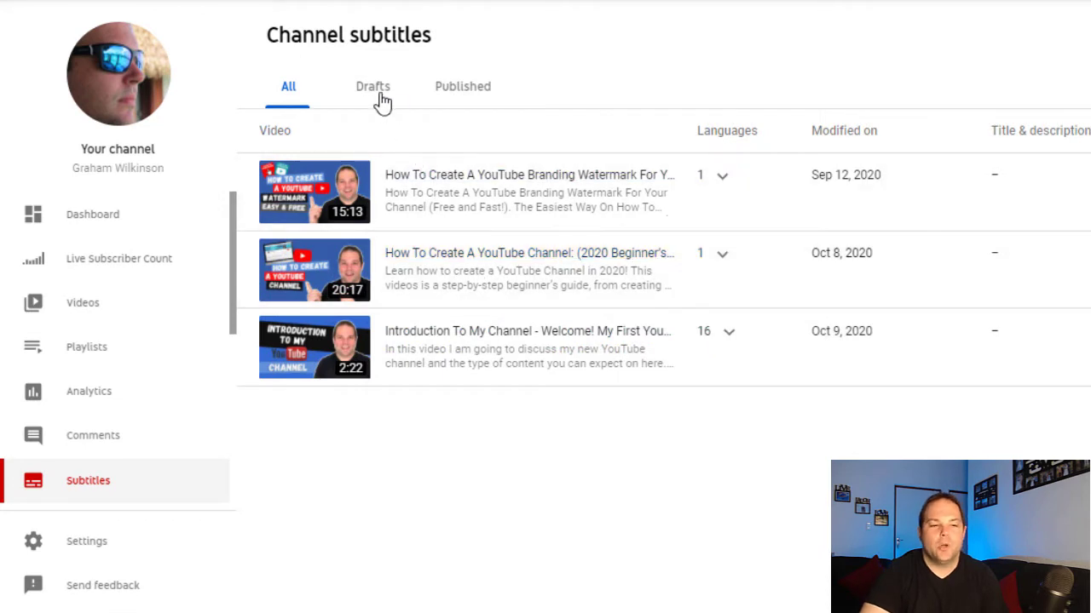
click(374, 94)
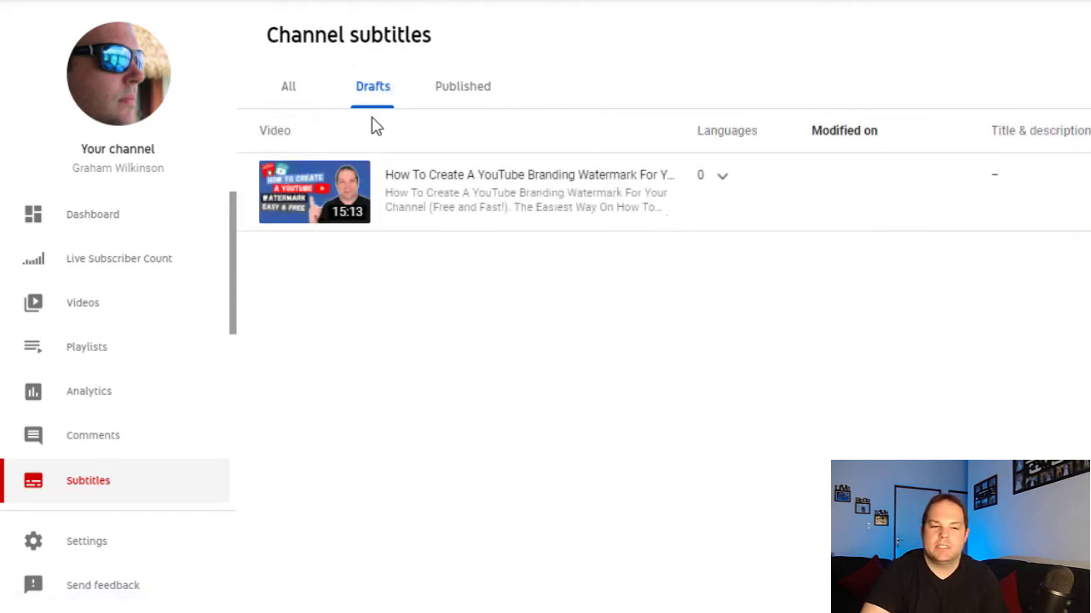
click(464, 87)
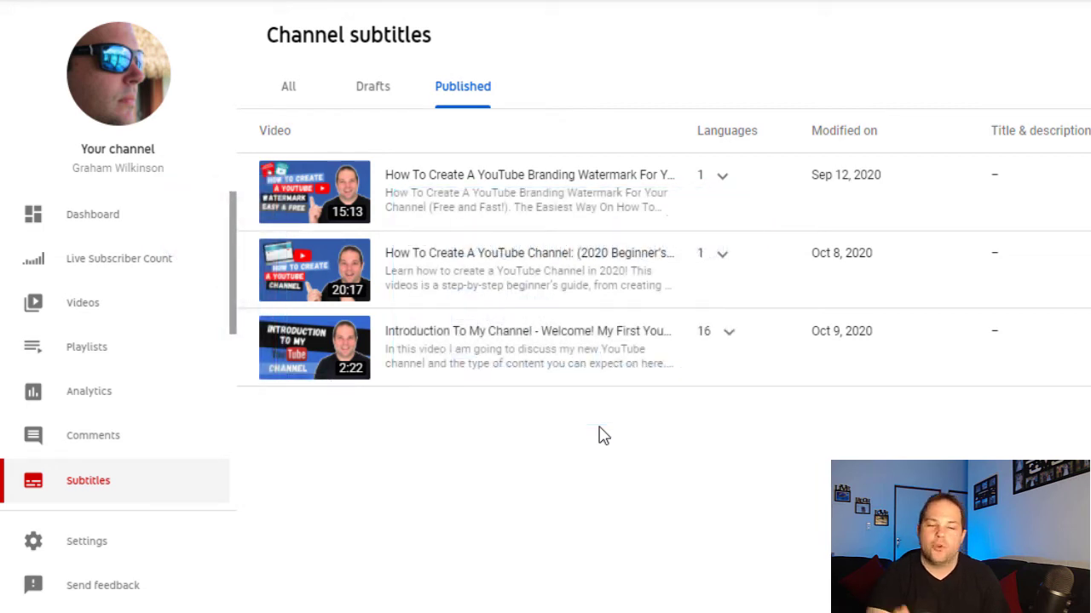
Open the Aug 4 'How To Create A YouTube Channel' video's details and scroll to its language settings
click(94, 307)
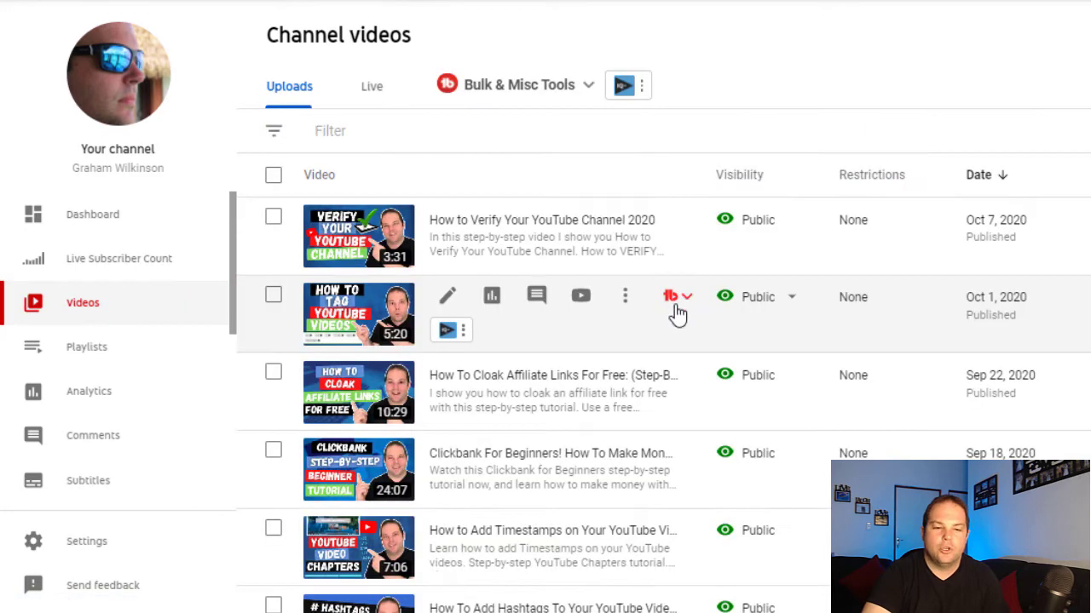
scroll(667, 321, down, 10)
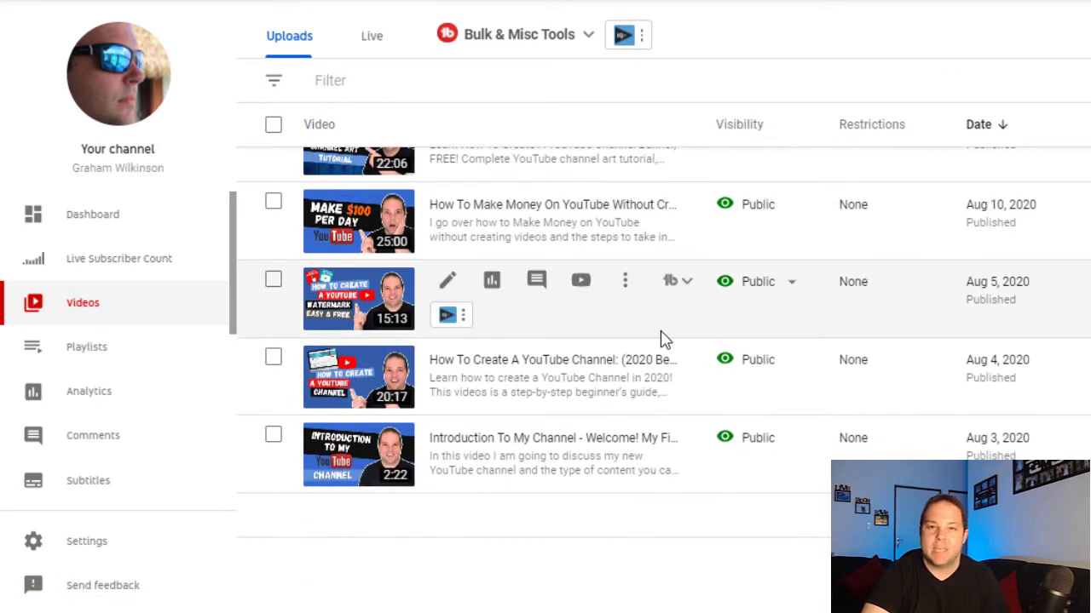
mouse_move(450, 361)
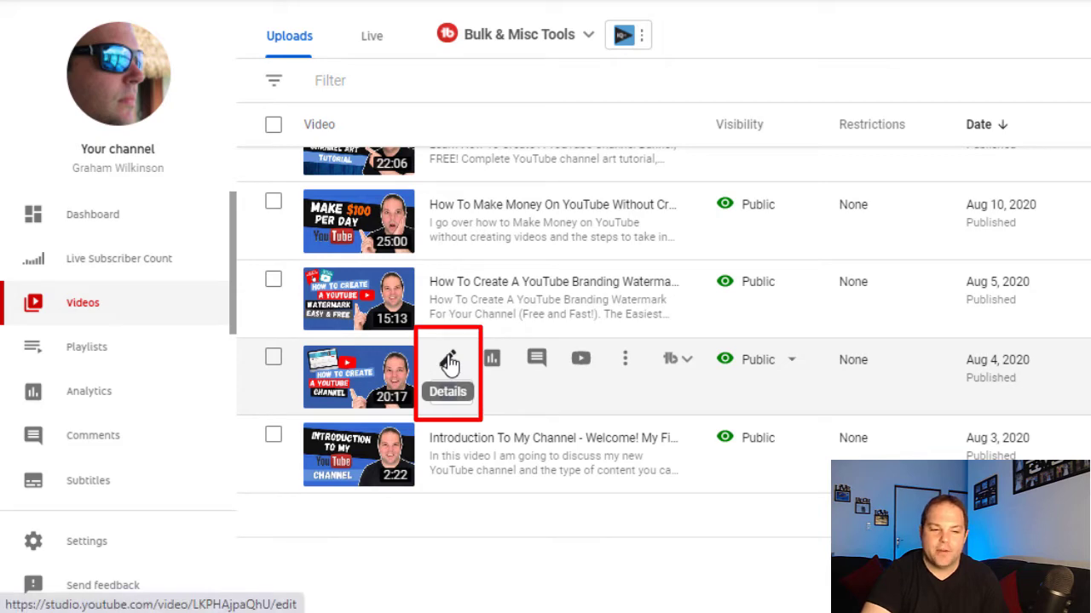
click(449, 360)
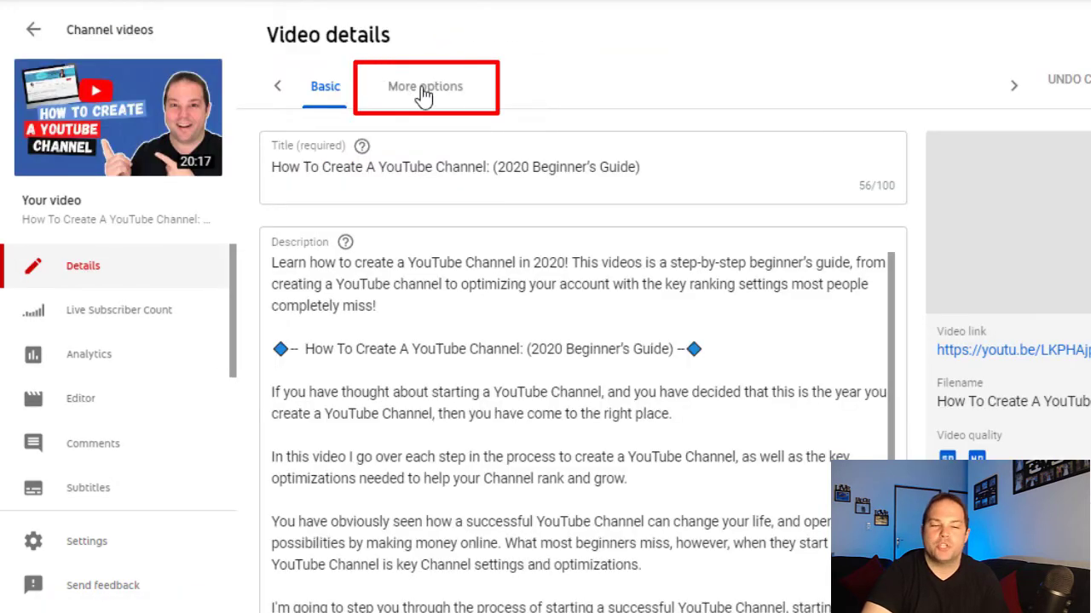
click(418, 96)
scroll(759, 275, down, 3)
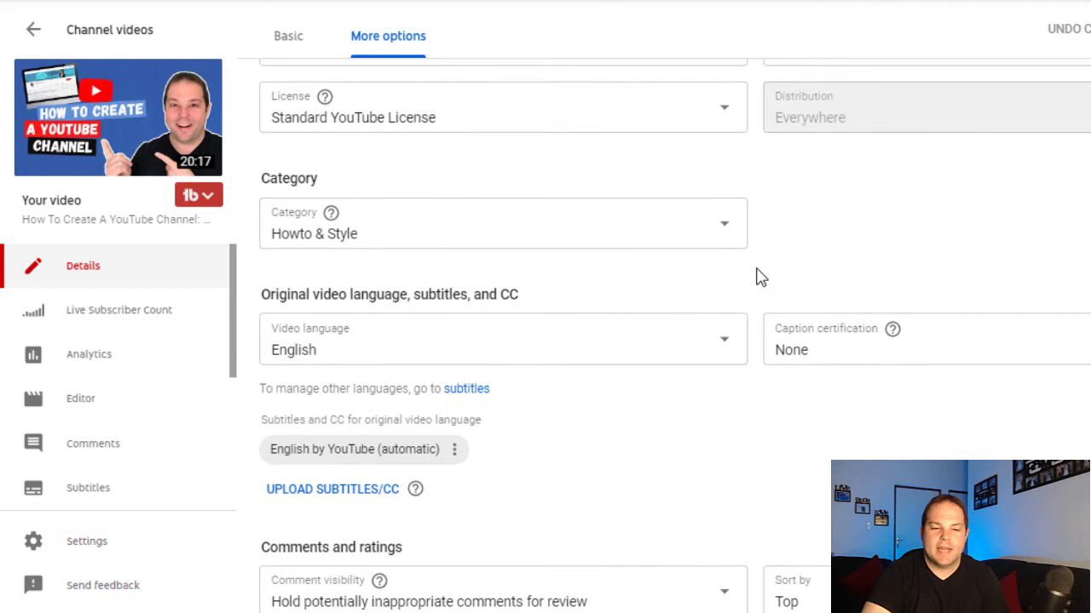
scroll(761, 278, down, 1)
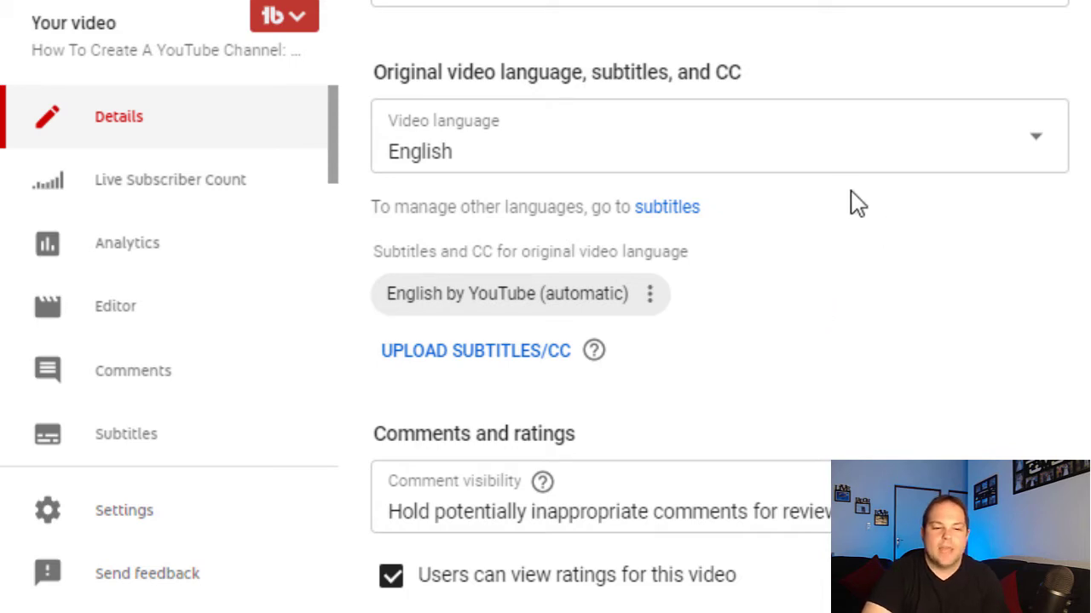
On the video's subtitles page, choose Download for the automatic English subtitles
click(666, 210)
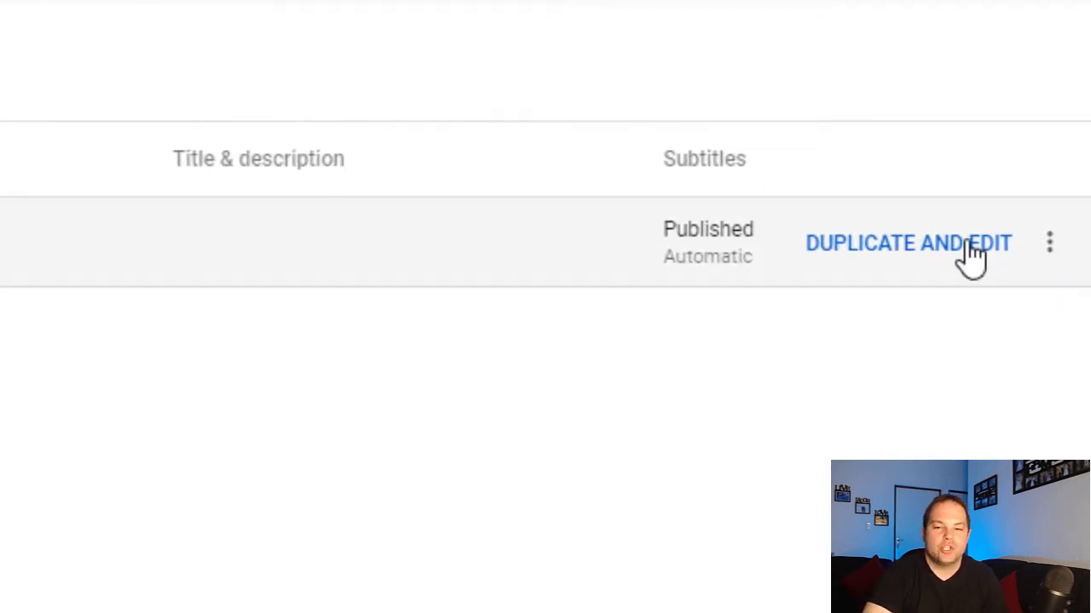
click(1051, 248)
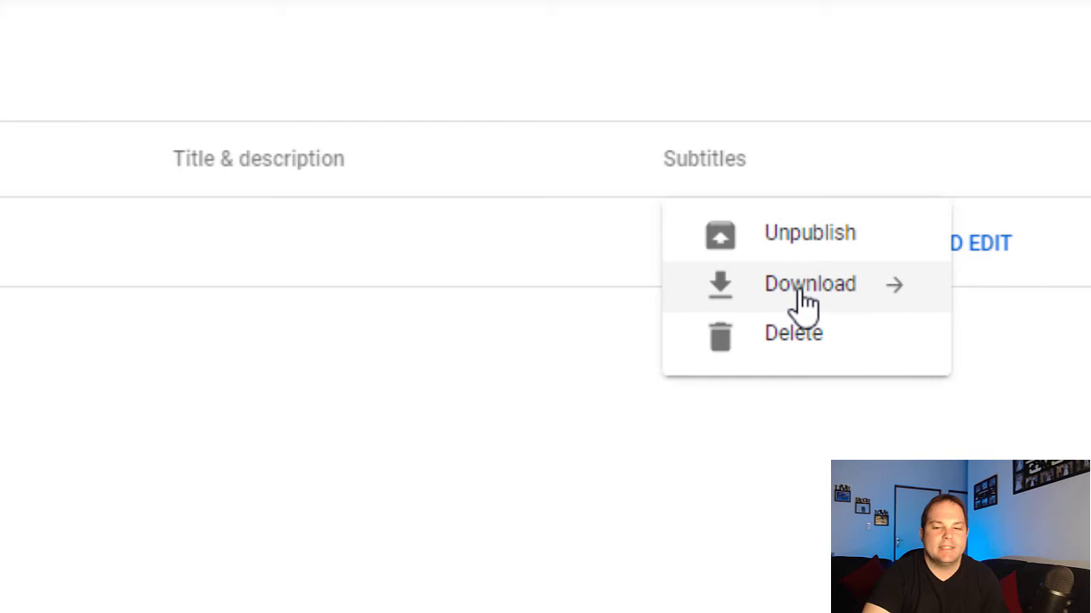
click(788, 303)
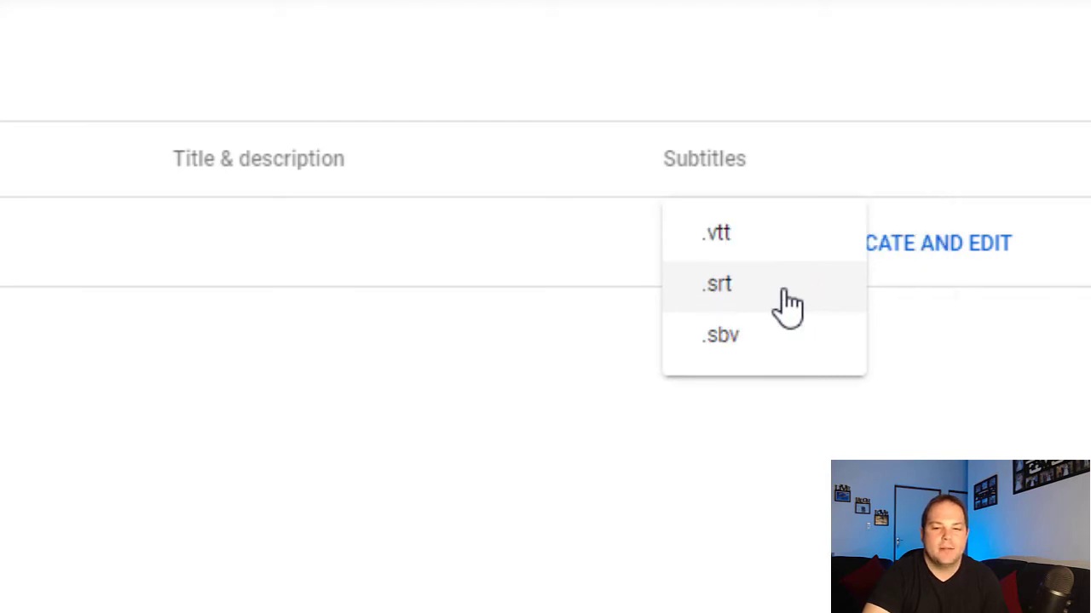
Save the subtitles as captions.srt in the Subtitles and CC folder and bring up the file's actions
click(742, 294)
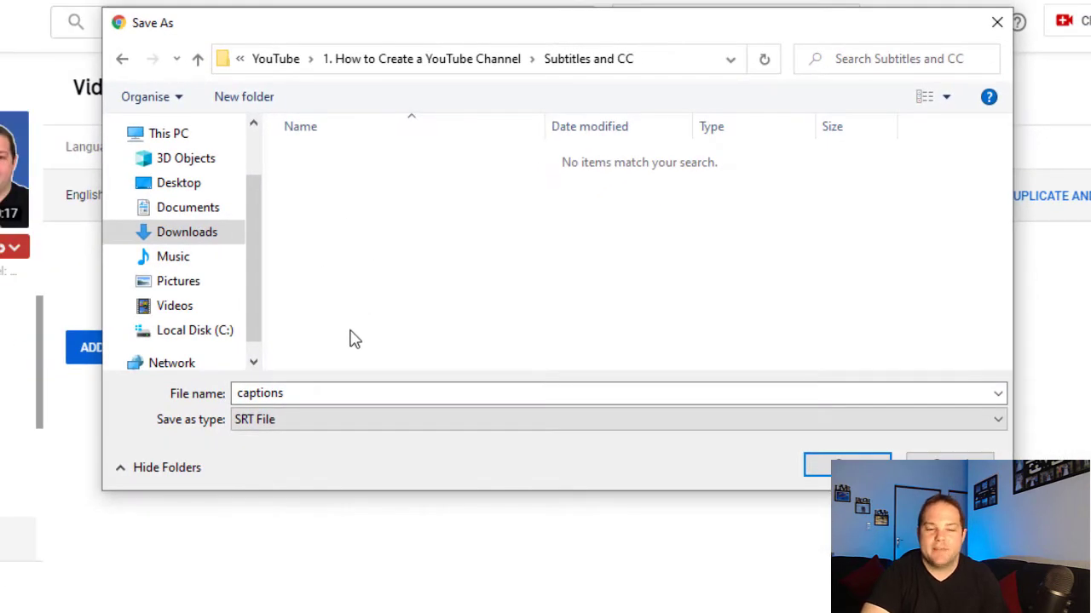
click(847, 465)
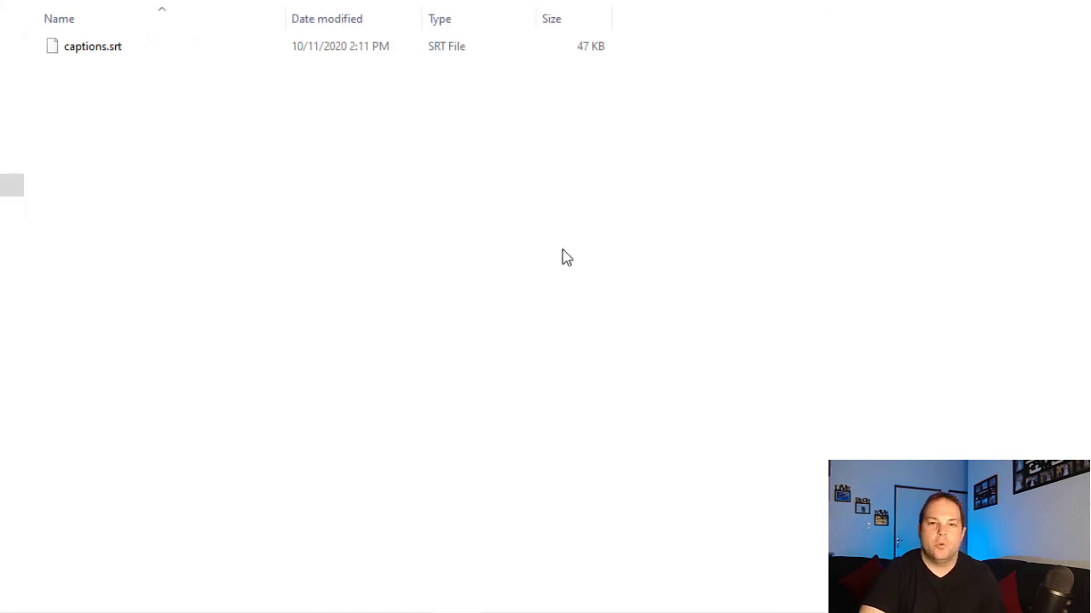
click(91, 50)
right_click(90, 50)
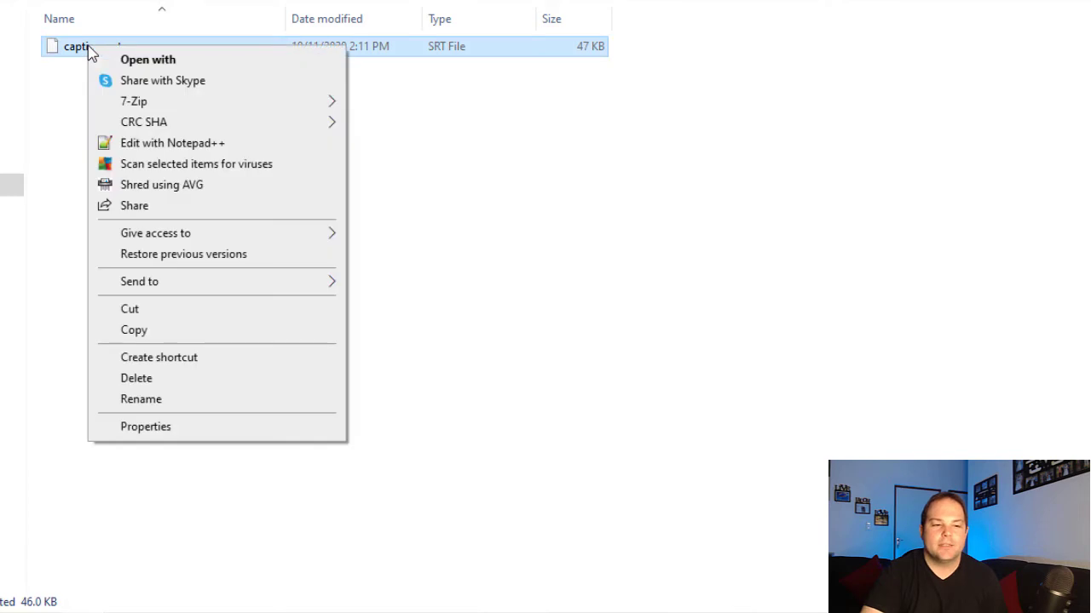
Open captions.srt in Notepad++ and inspect the caption numbers, timings and text around caption 19
click(162, 143)
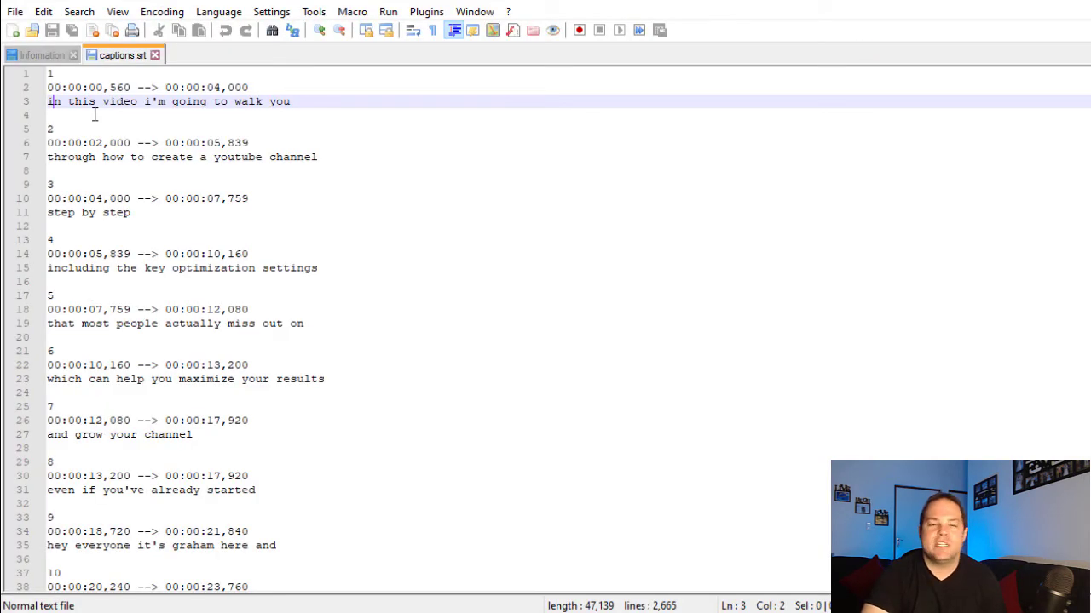
click(143, 87)
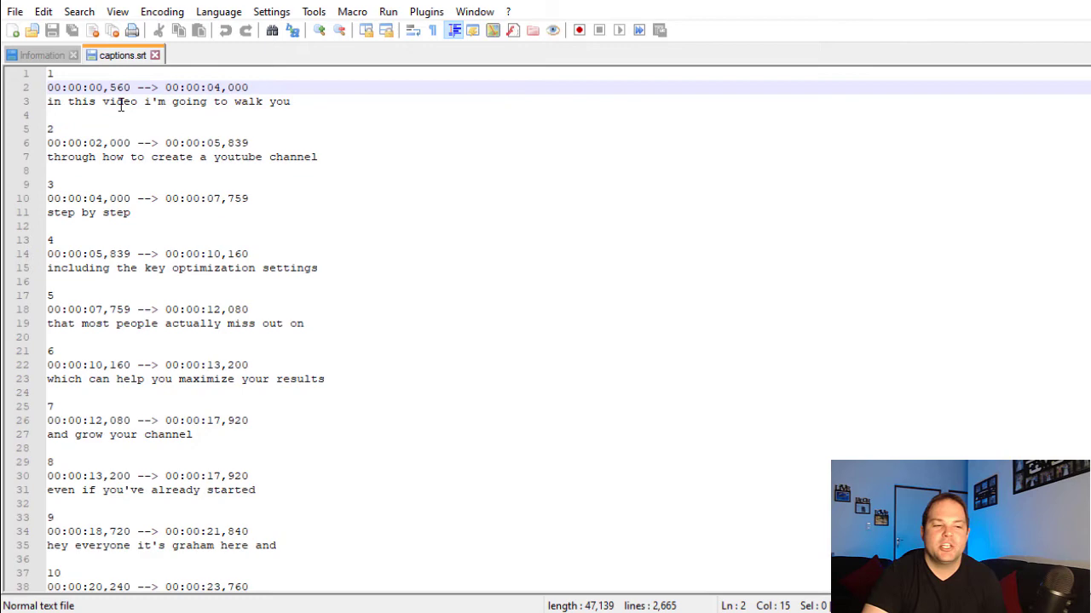
click(120, 103)
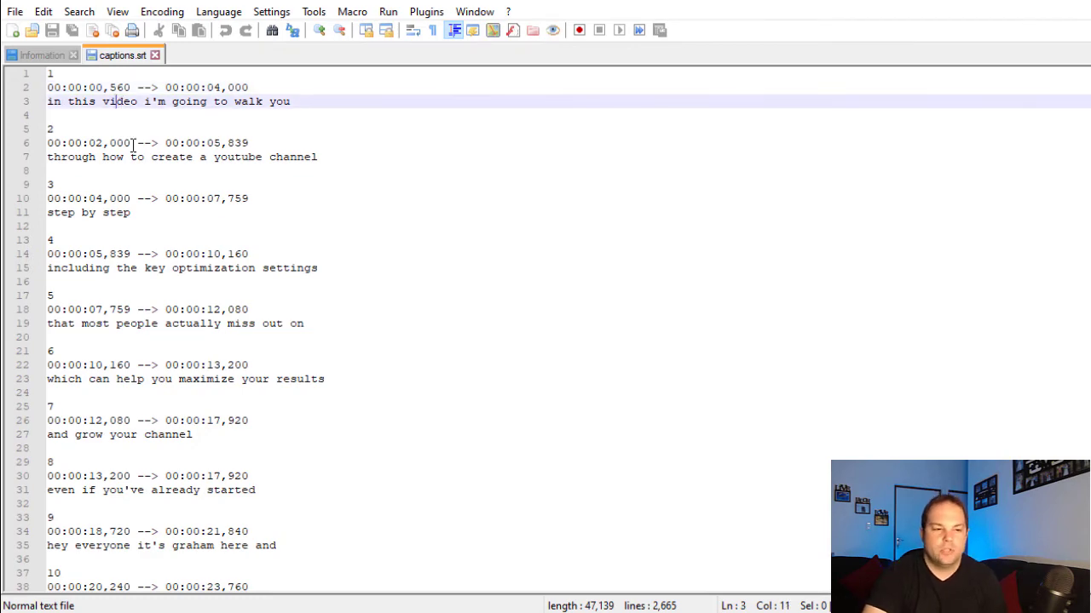
scroll(163, 158, down, 12)
scroll(164, 170, down, 6)
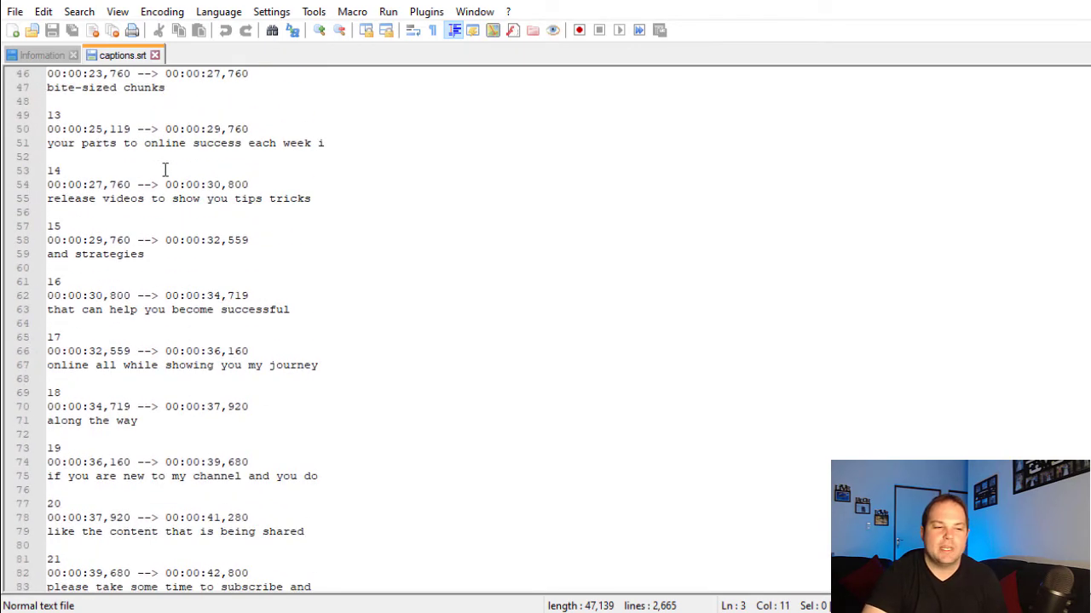
click(83, 267)
click(82, 326)
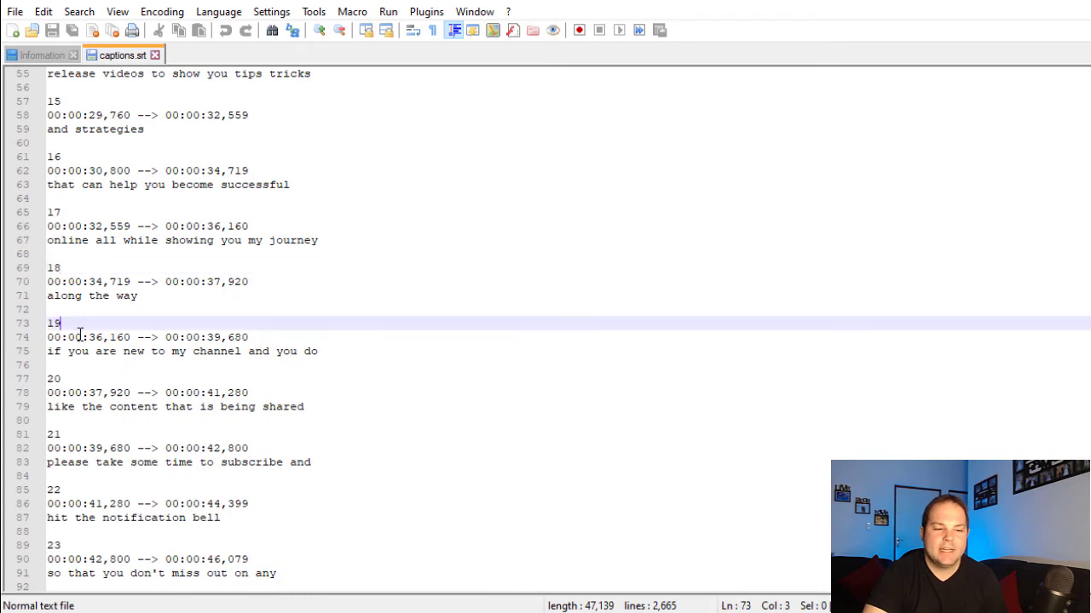
click(75, 378)
drag(61, 337, 248, 338)
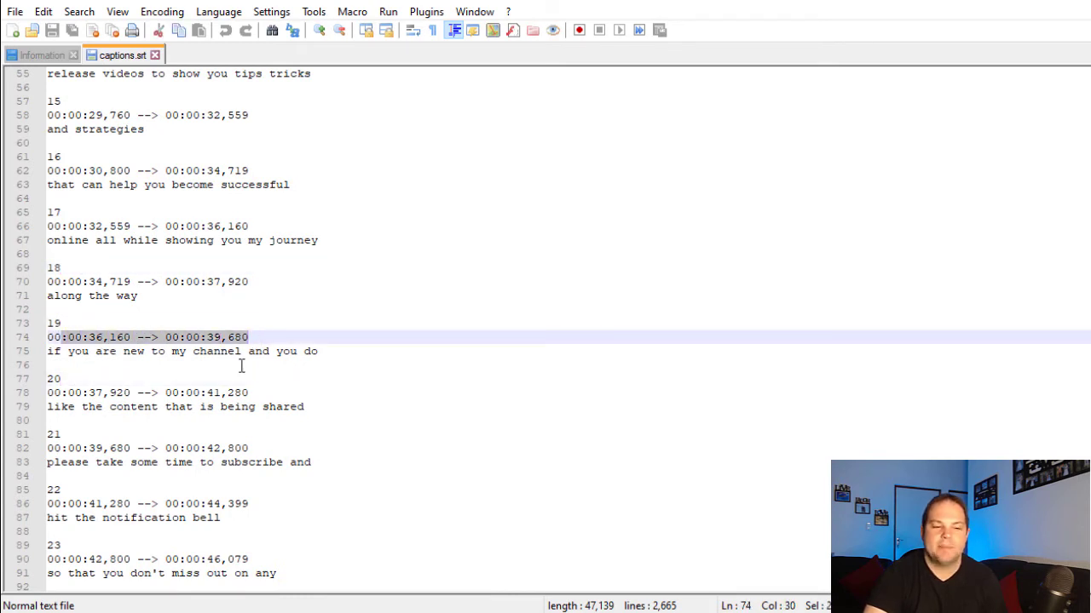
drag(66, 356, 309, 361)
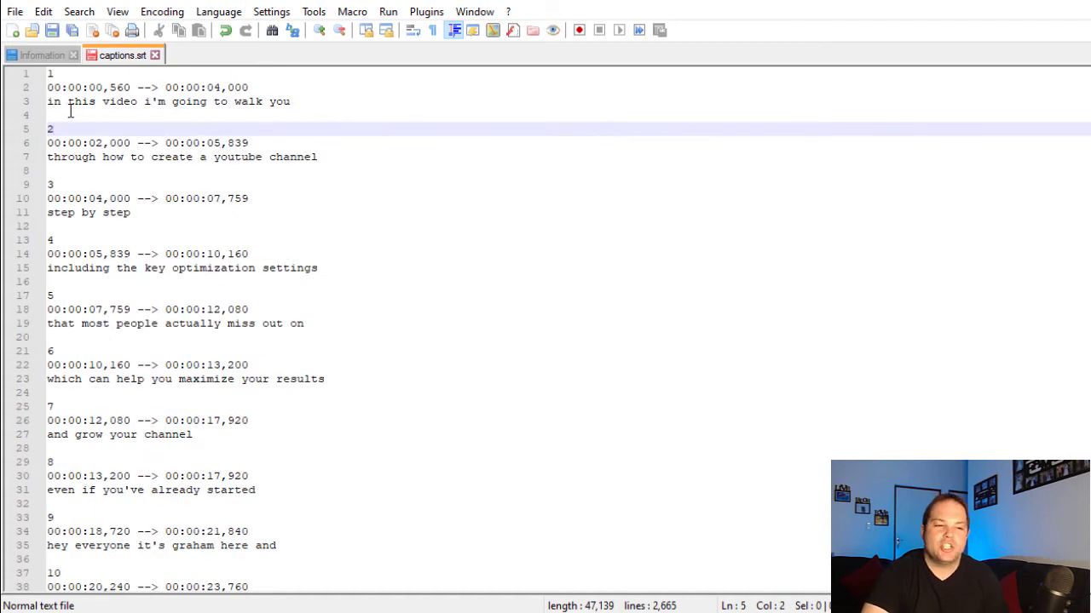
Capitalise the opening 'I', the 'Y' in YouTube, and the name's 'G' on line 35
click(69, 104)
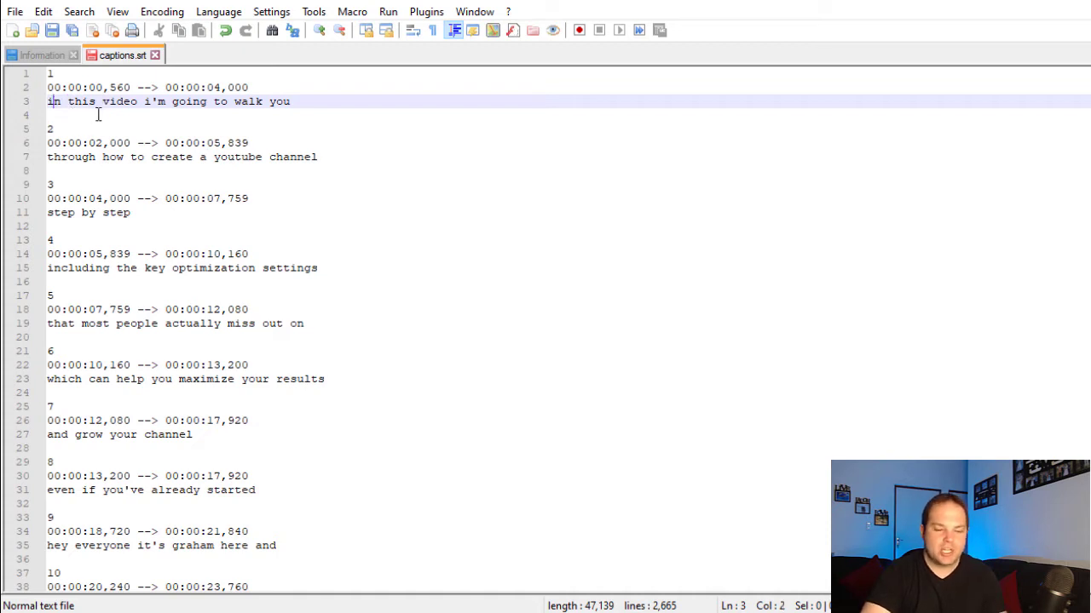
key(BackSpace)
text(I)
click(220, 157)
key(BackSpace)
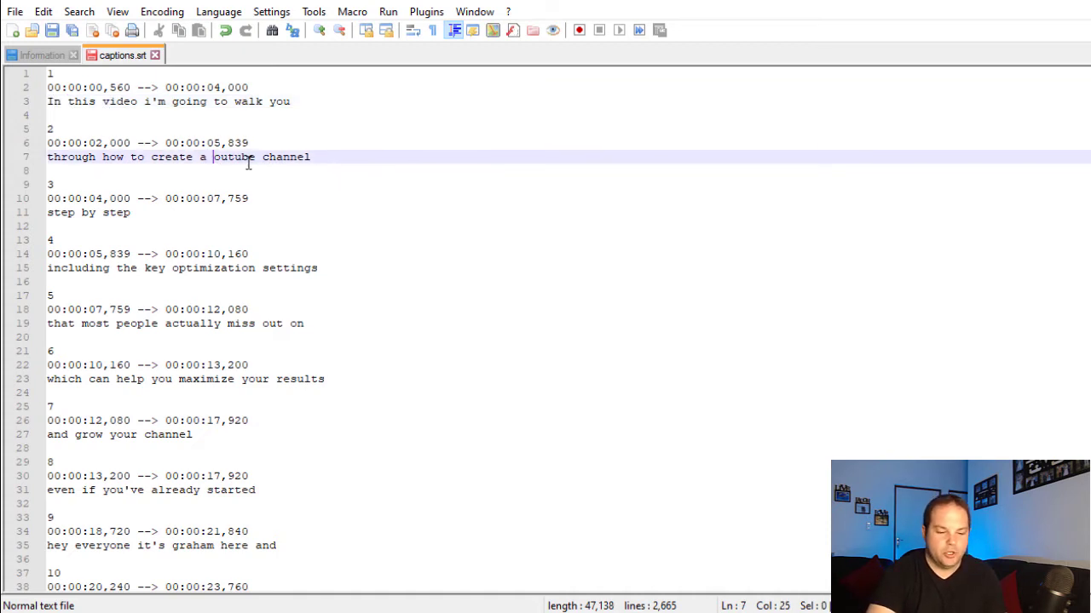
text(YouT)
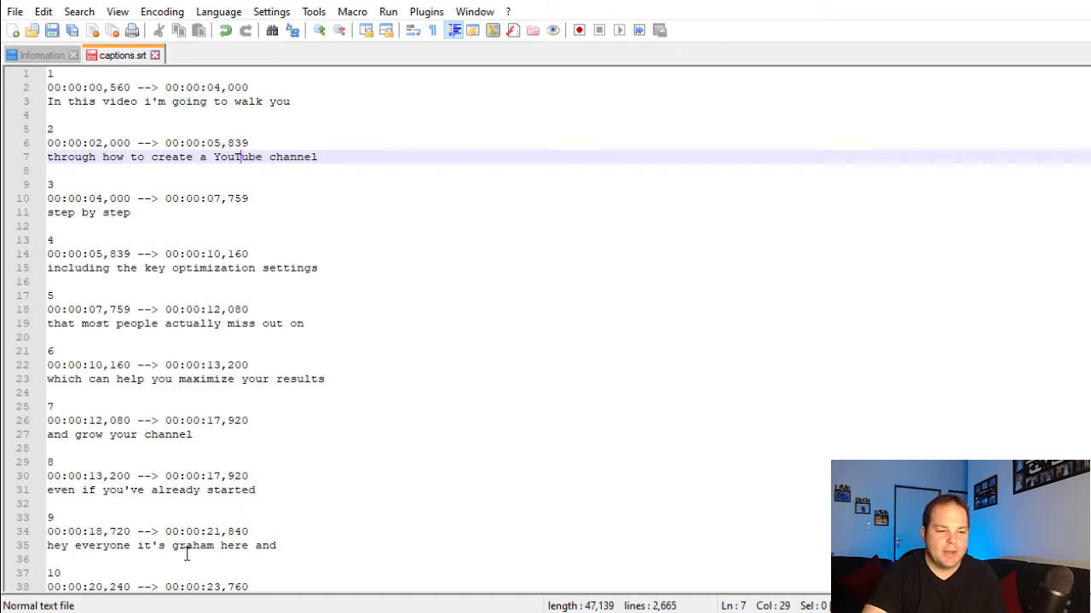
click(178, 546)
key(BackSpace)
text(G)
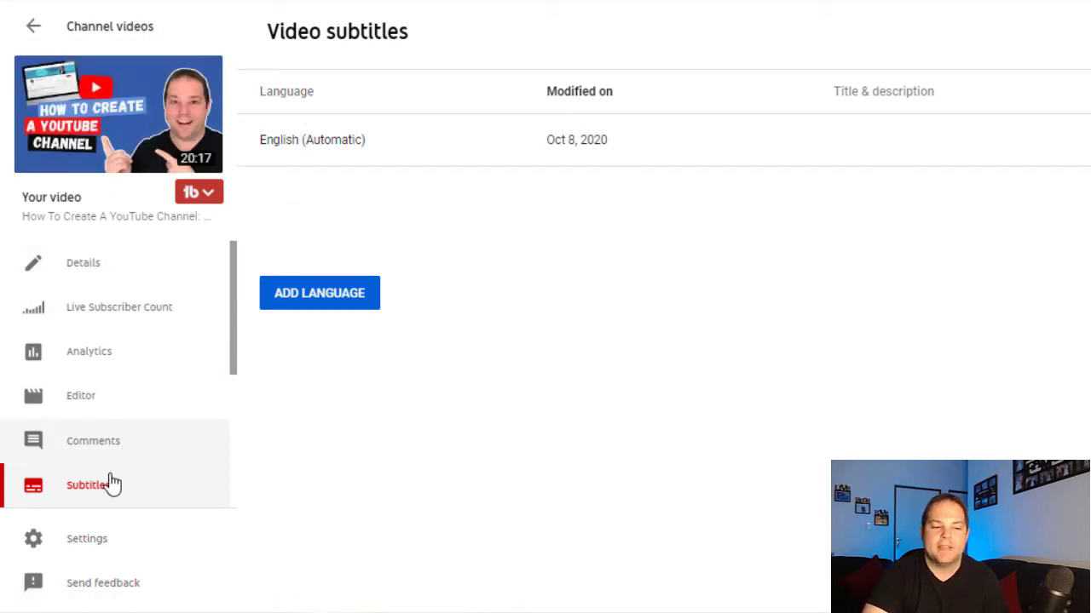
Add English as a new subtitle language by entering 'english' in the language list
click(309, 295)
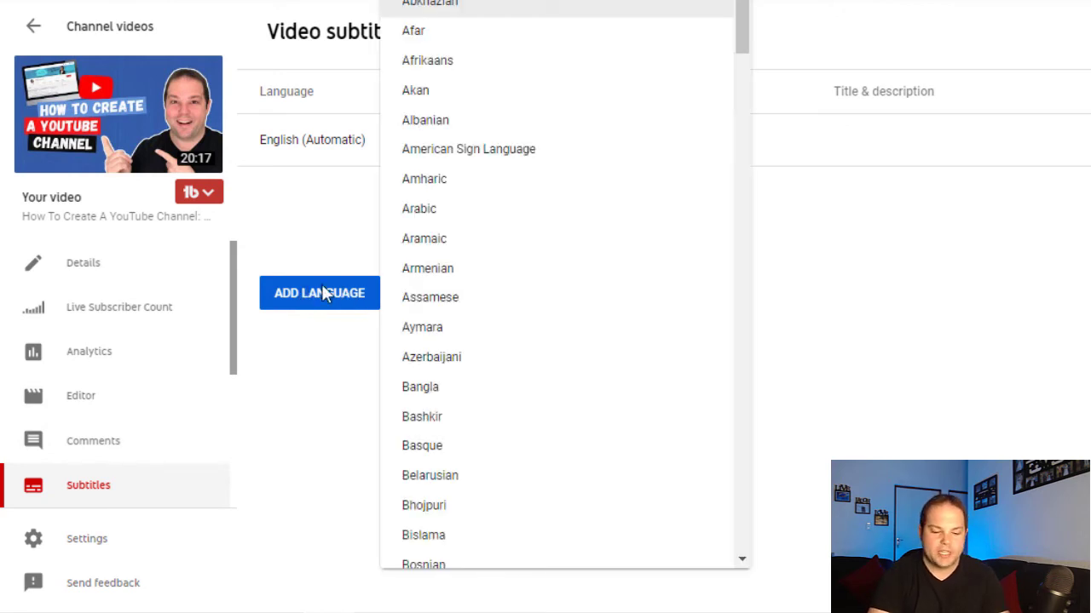
text(english)
key(Return)
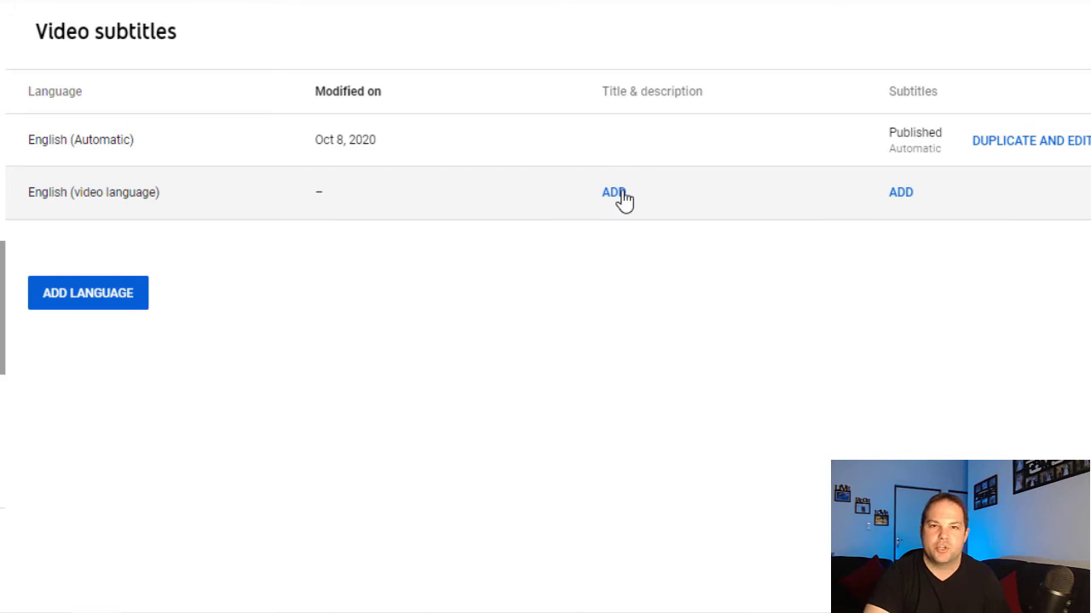
Choose to upload a timed subtitle file for the English track and pick captions.srt
click(901, 194)
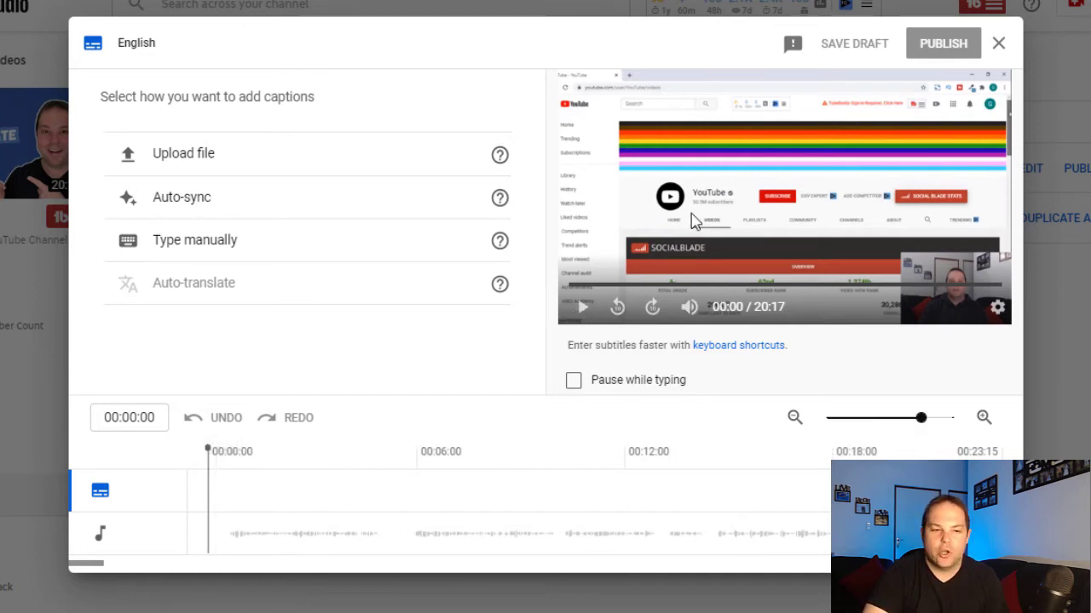
click(236, 164)
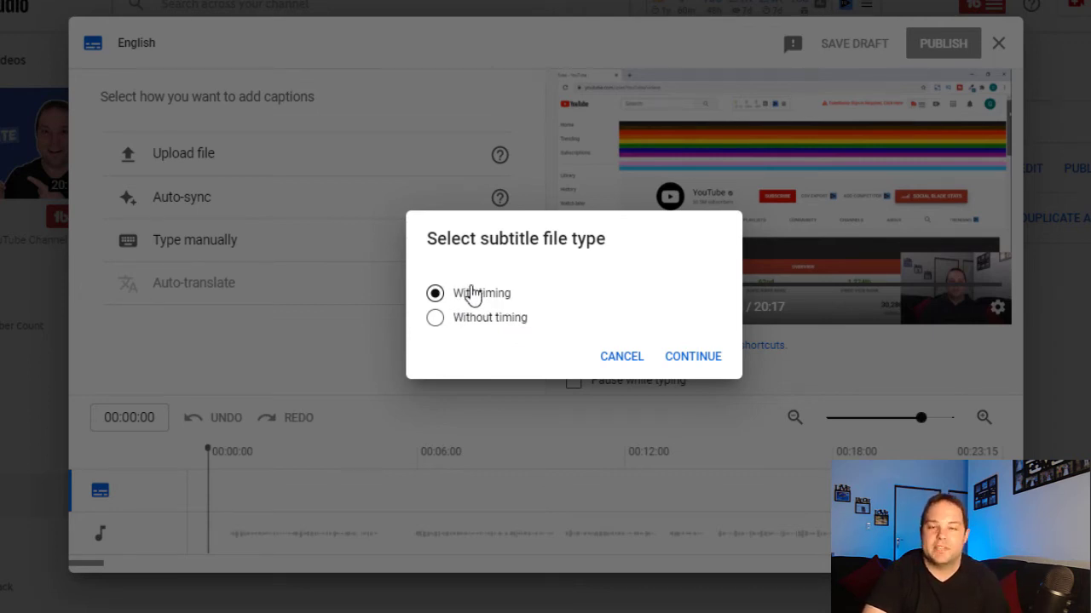
click(693, 358)
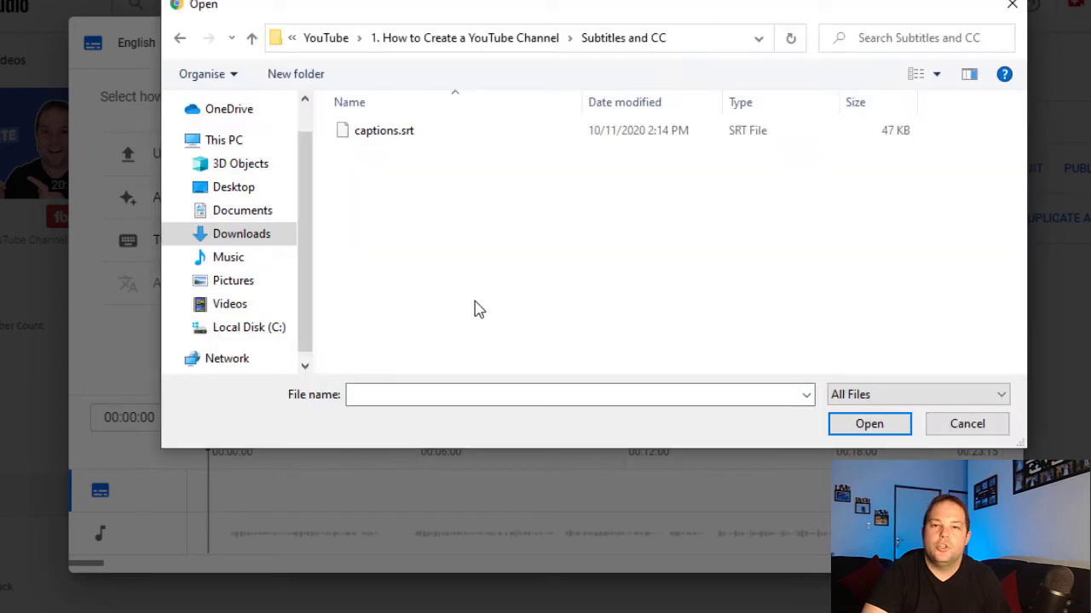
click(381, 139)
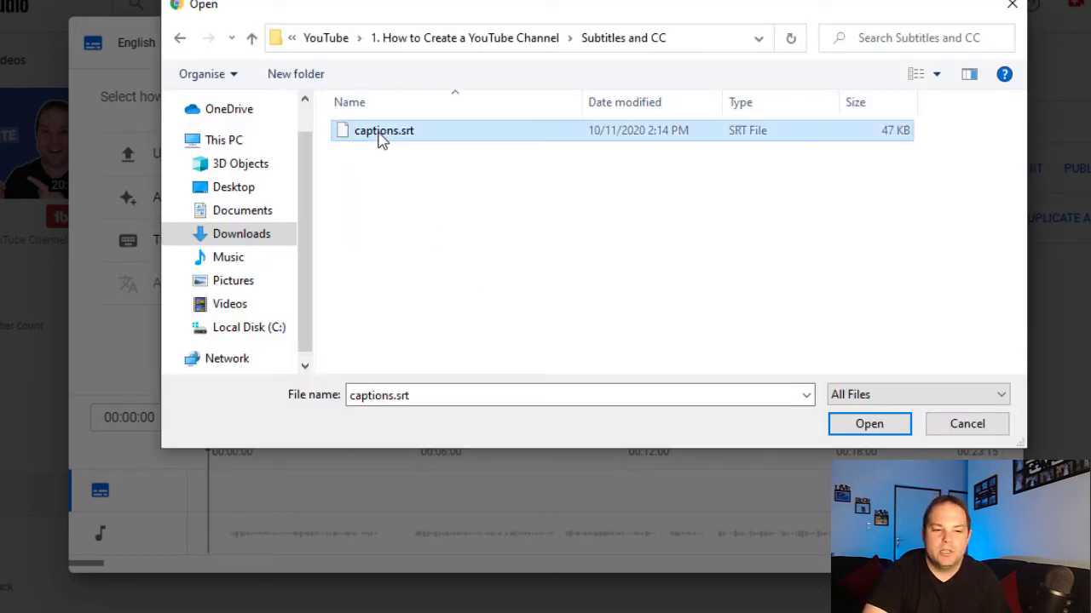
Upload captions.srt, scroll through the caption list, and play the preview to check the captions
click(858, 426)
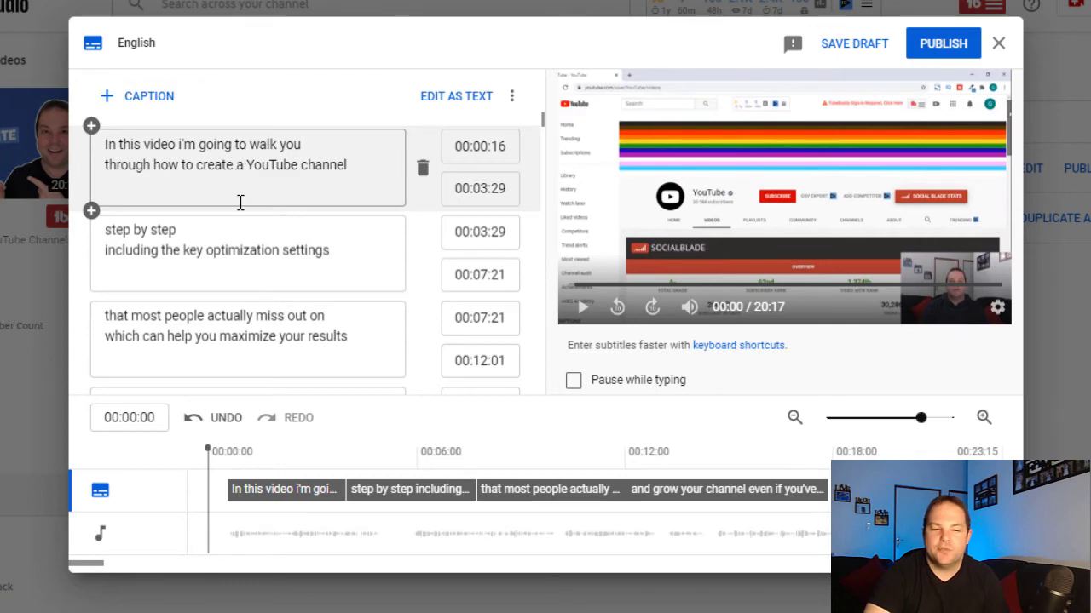
scroll(315, 217, down, 10)
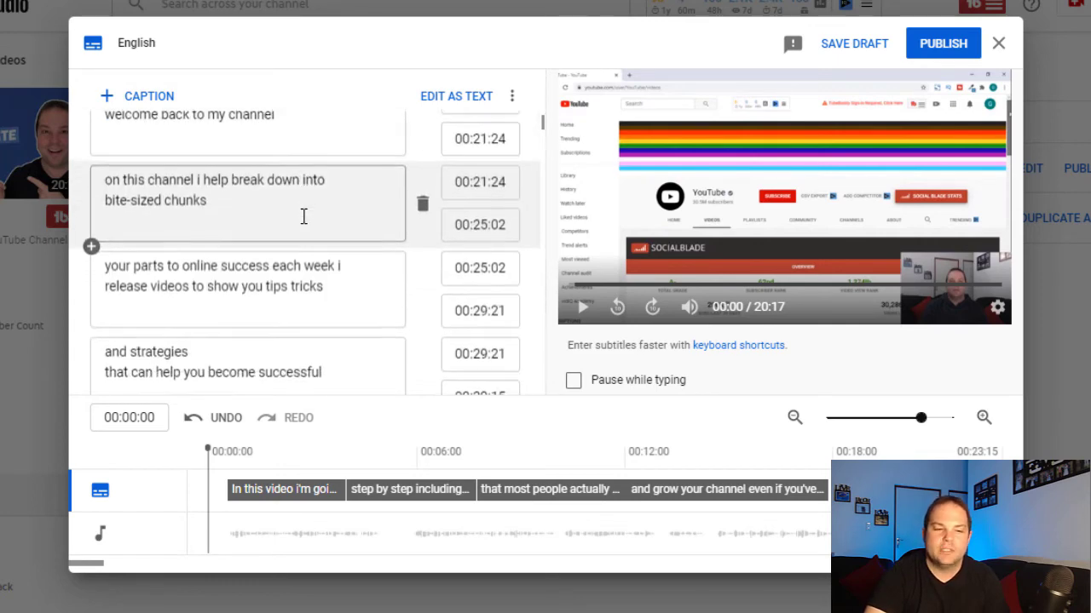
scroll(302, 220, down, 10)
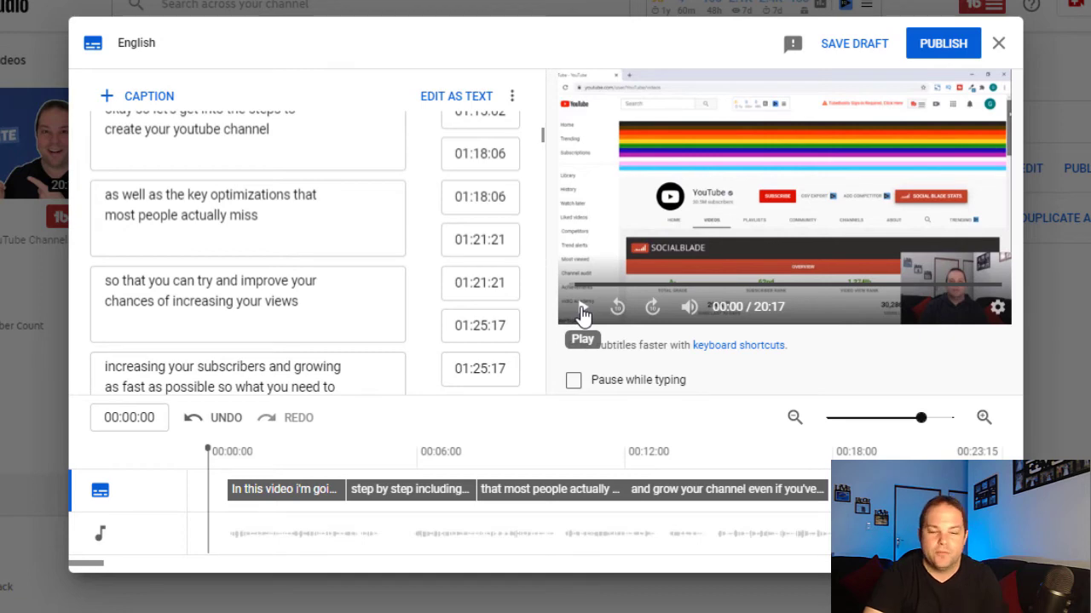
click(582, 314)
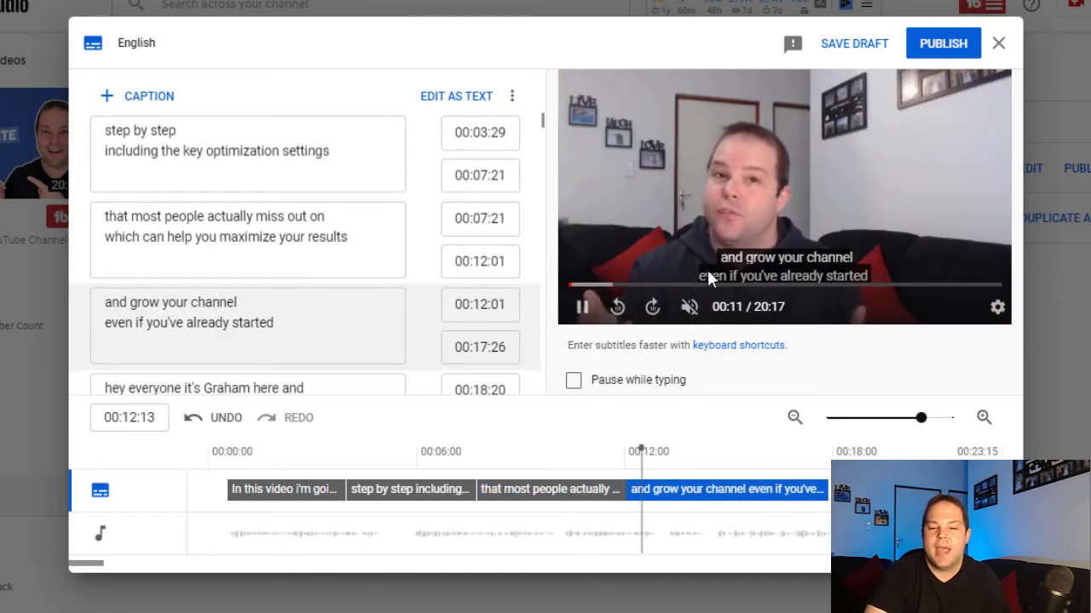
scroll(219, 224, up, 2)
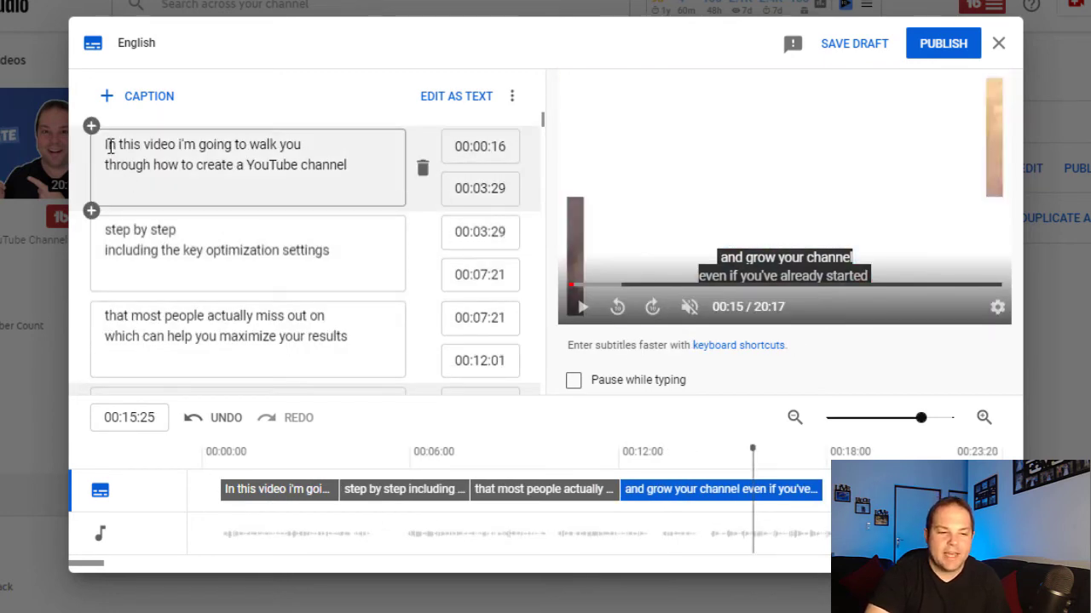
scroll(251, 271, down, 1)
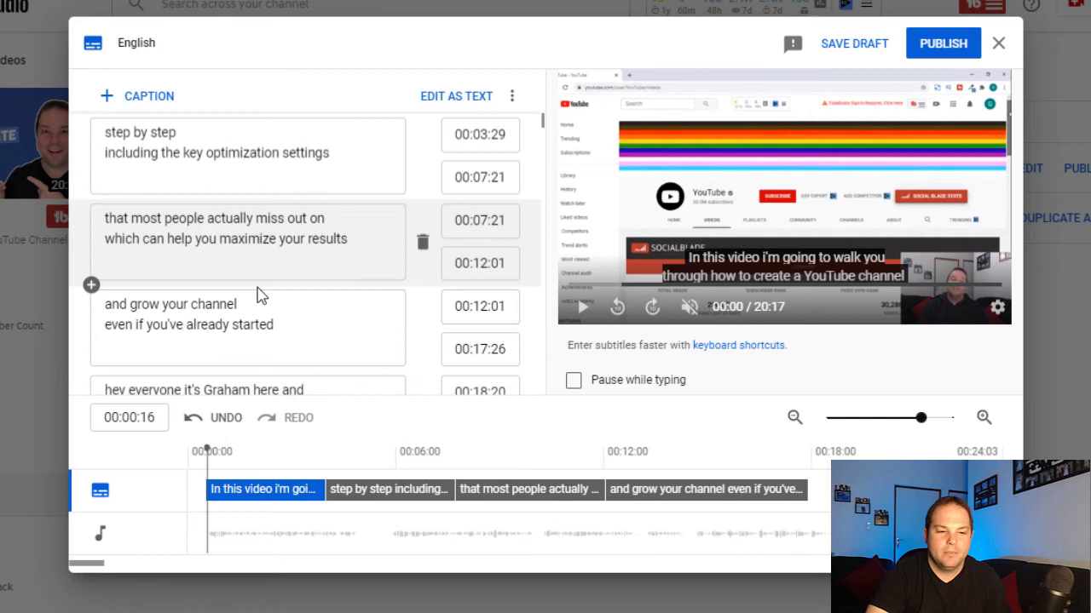
scroll(260, 294, down, 1)
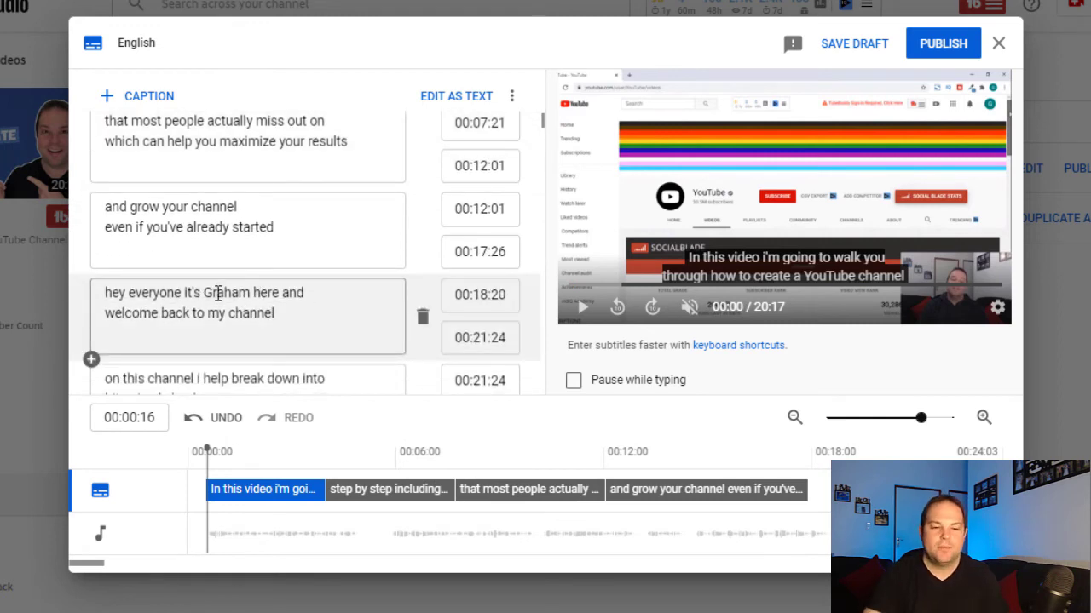
Publish the English captions, then return through Details > More options to the Video subtitles page
click(942, 44)
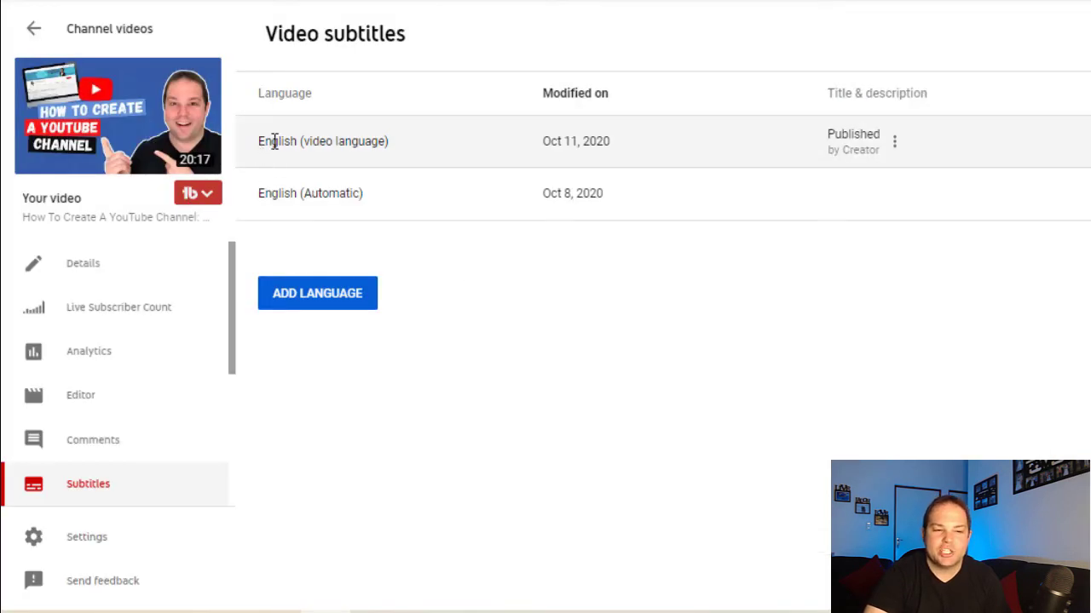
drag(275, 142, 407, 148)
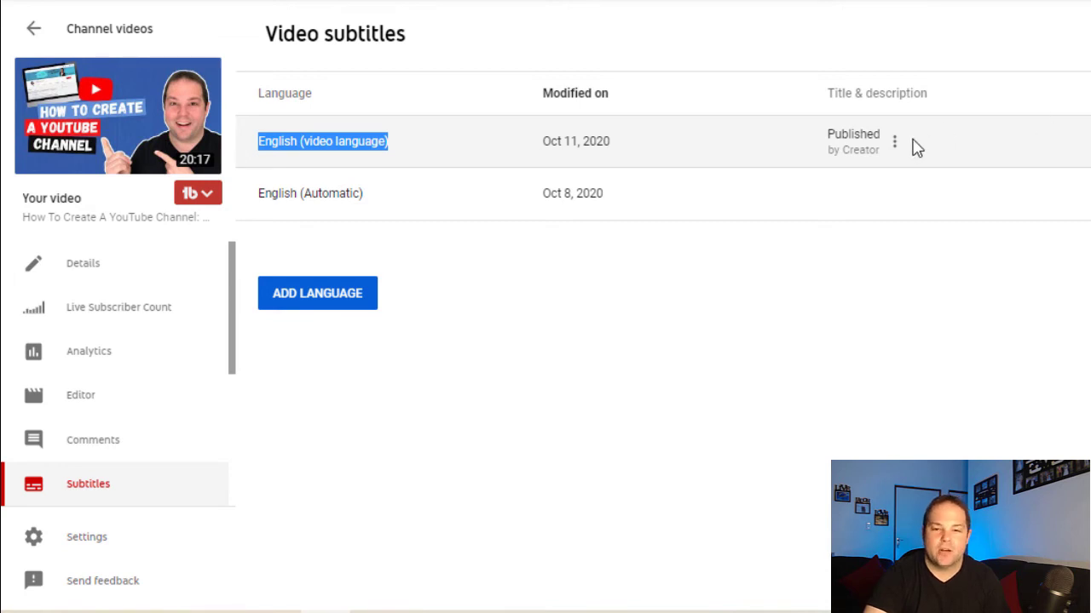
click(96, 265)
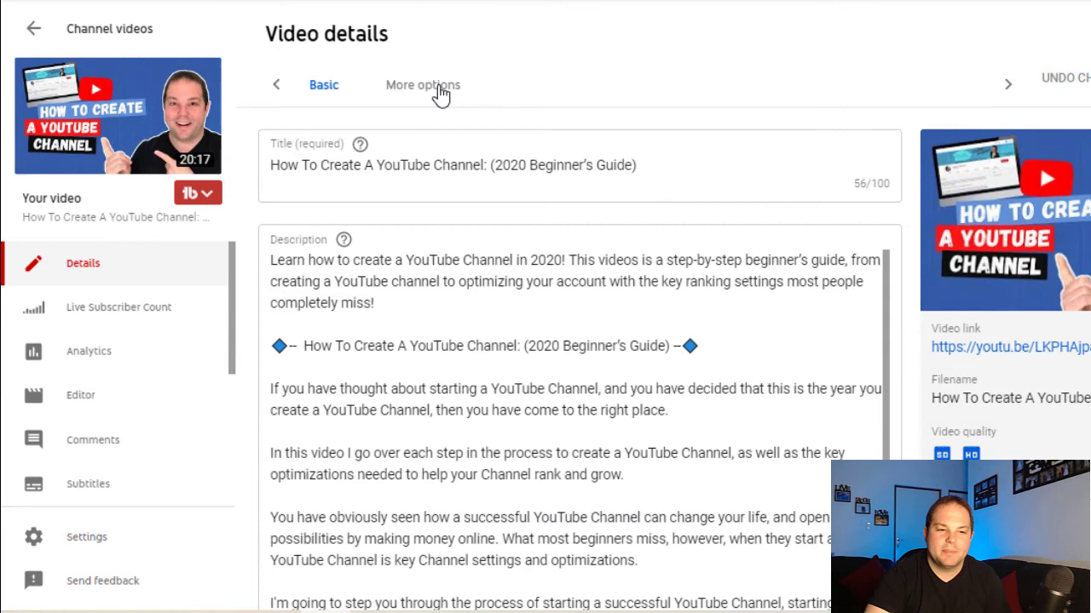
click(423, 87)
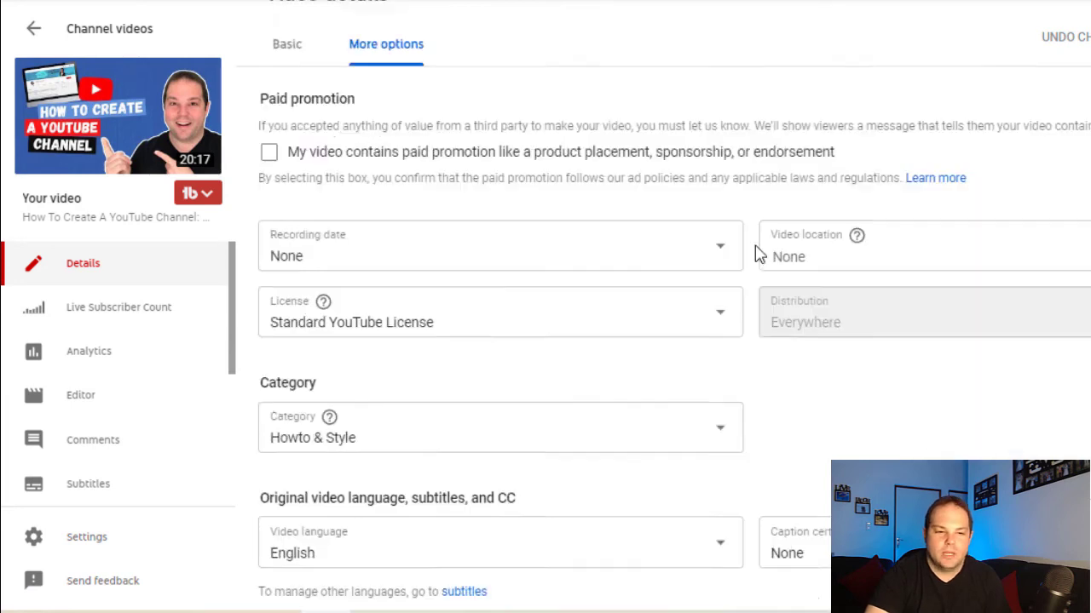
scroll(755, 250, down, 2)
scroll(392, 456, down, 1)
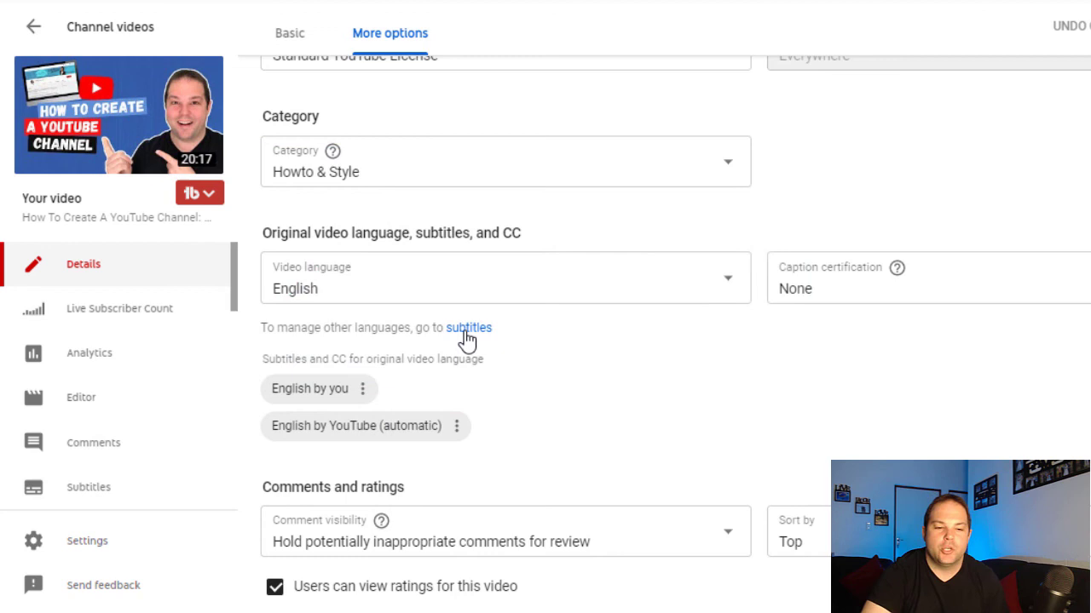
click(467, 332)
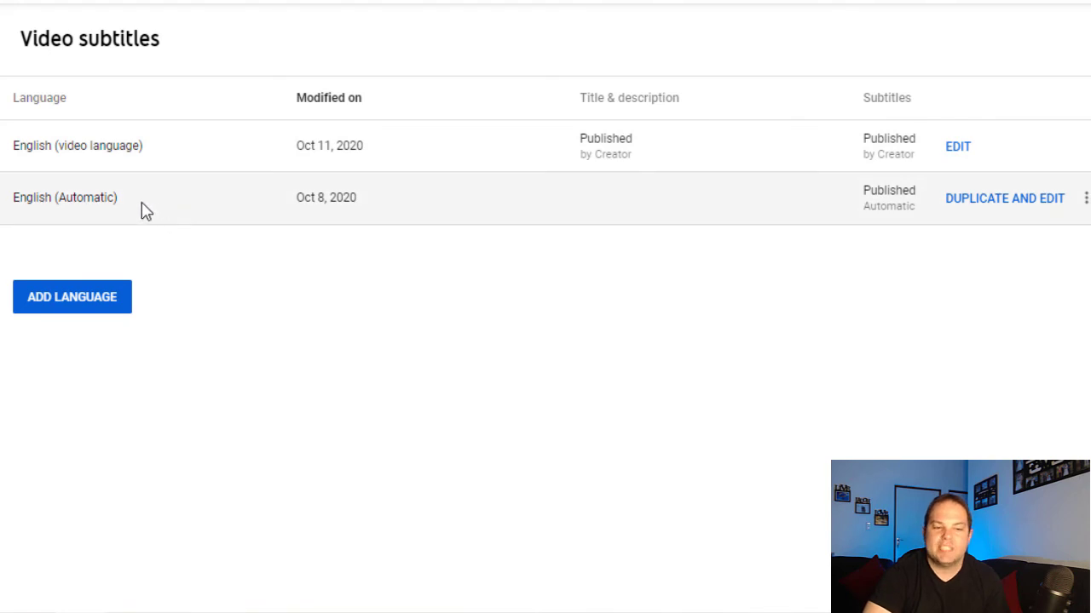
Duplicate the English (Automatic) captions for editing, confirming the overwrite of the existing English draft
click(1001, 207)
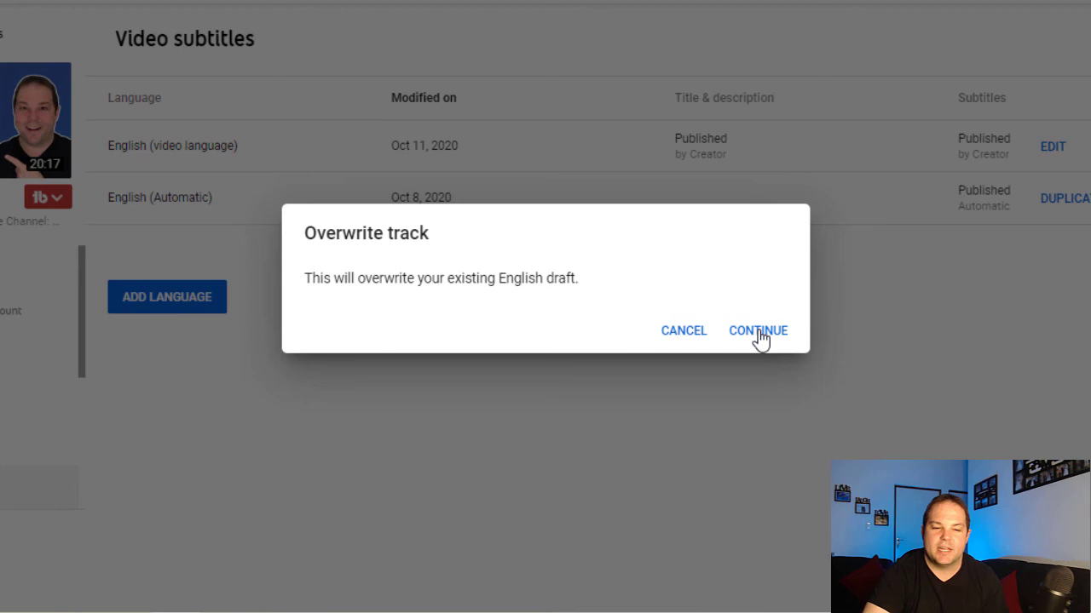
click(758, 332)
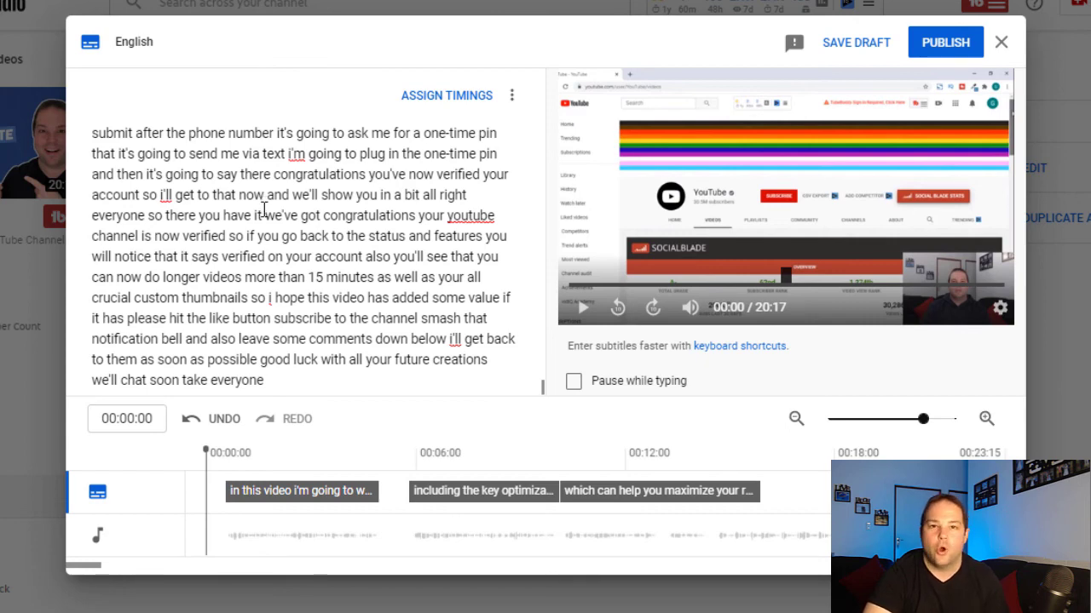
Assign timings to the automatic English transcript and publish the captions
scroll(265, 208, up, 5)
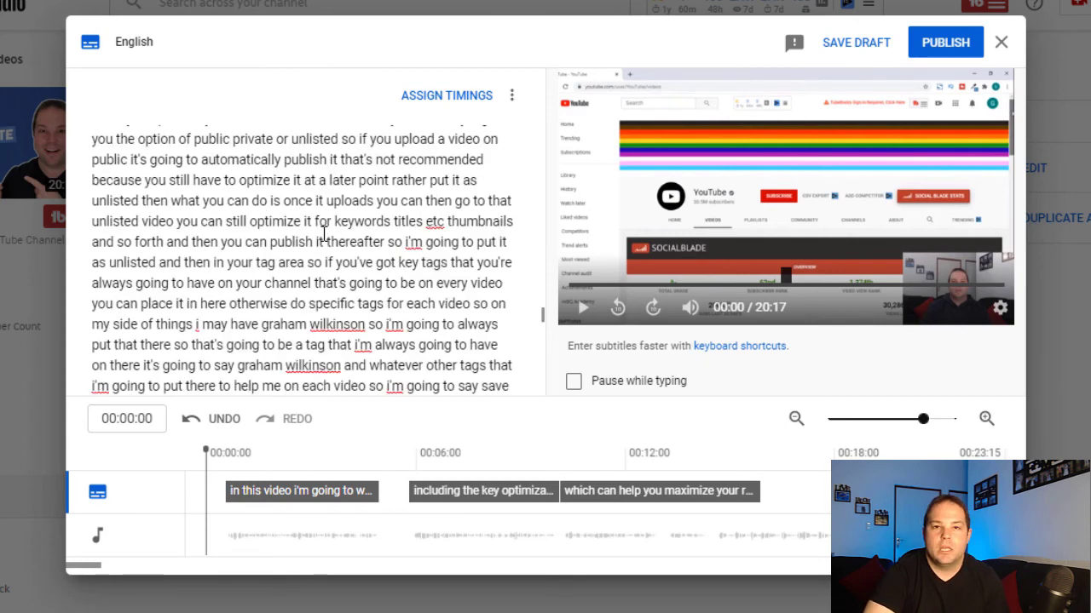
click(440, 97)
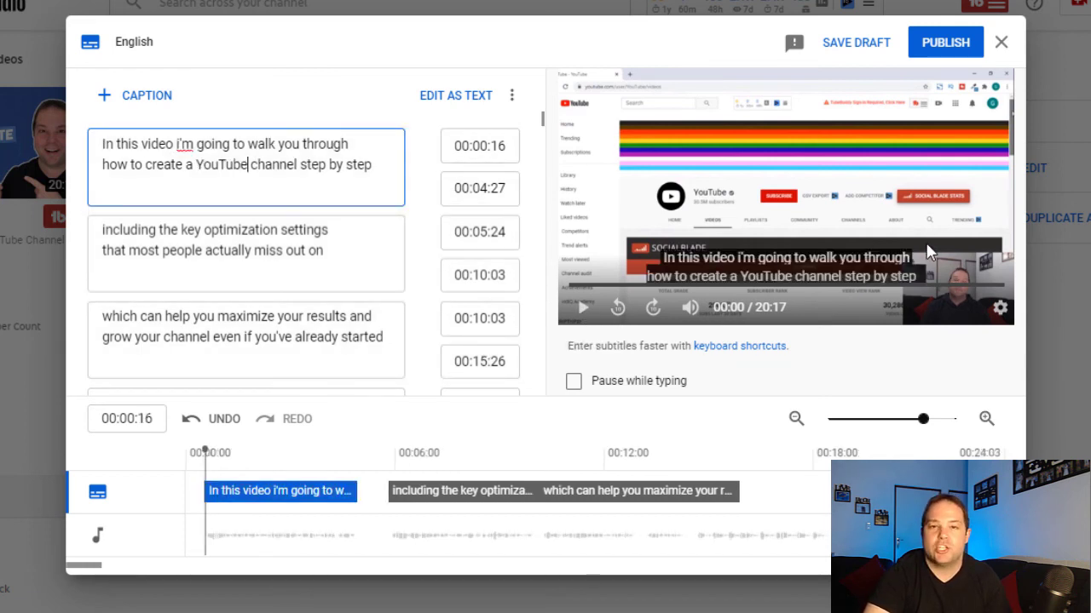
click(946, 42)
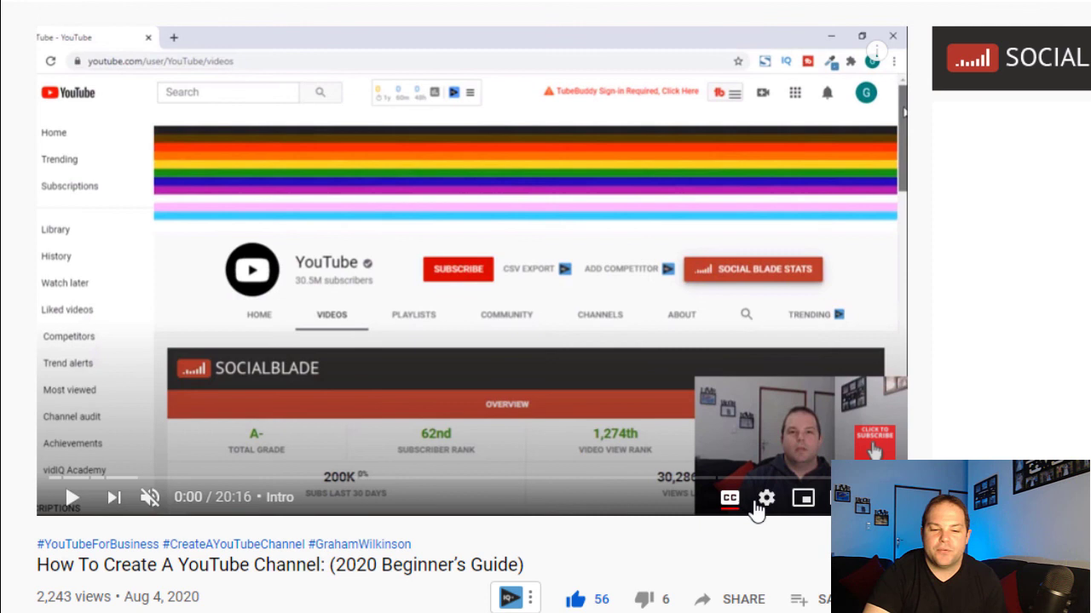
Check the player settings show Subtitles/CC (2) with English selected
click(767, 501)
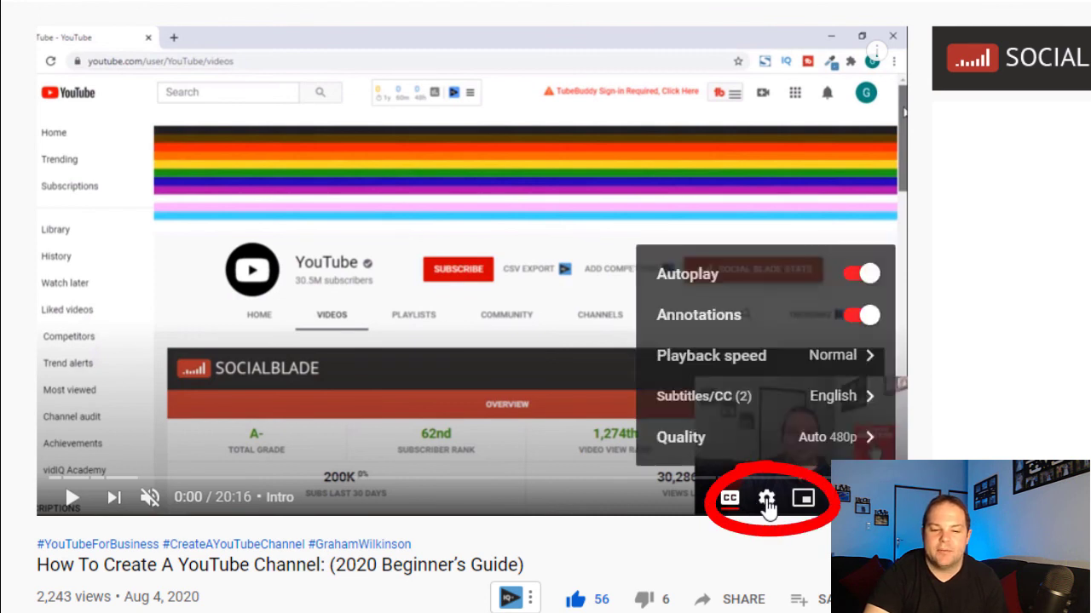